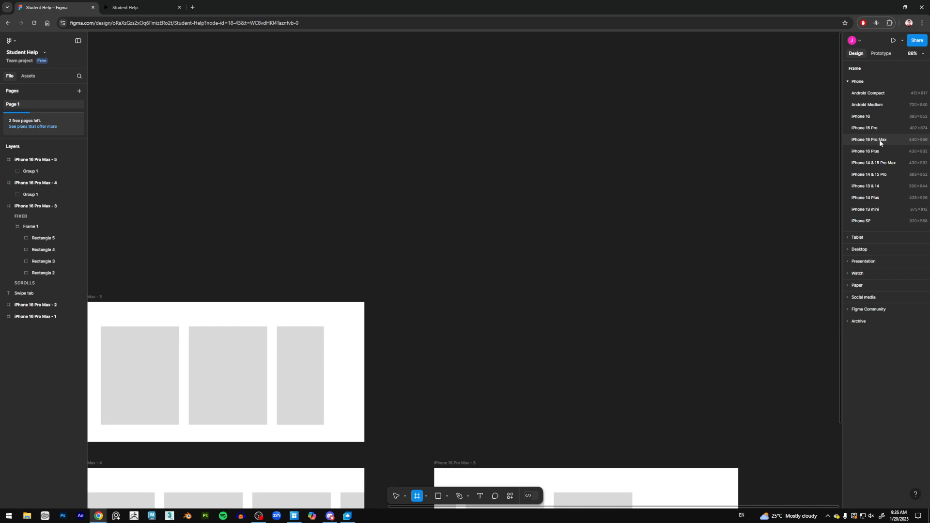
click(879, 140)
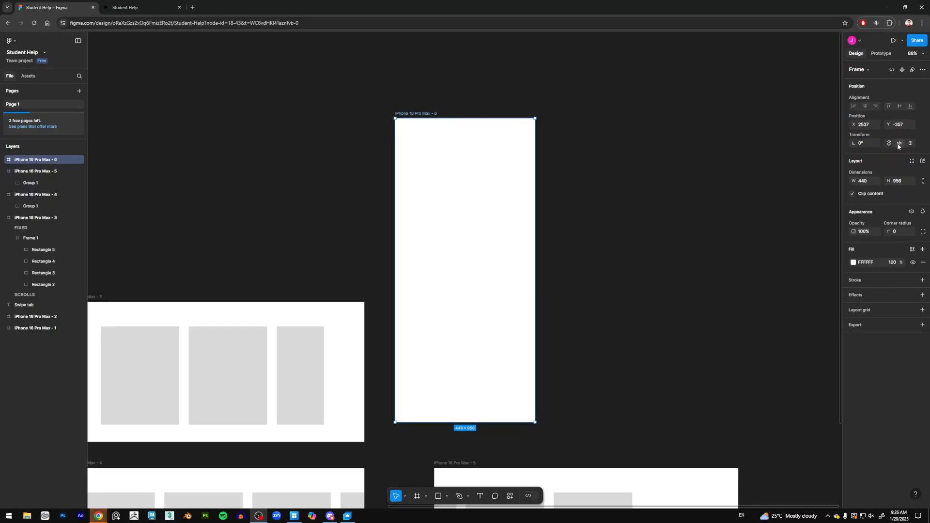
click(848, 139)
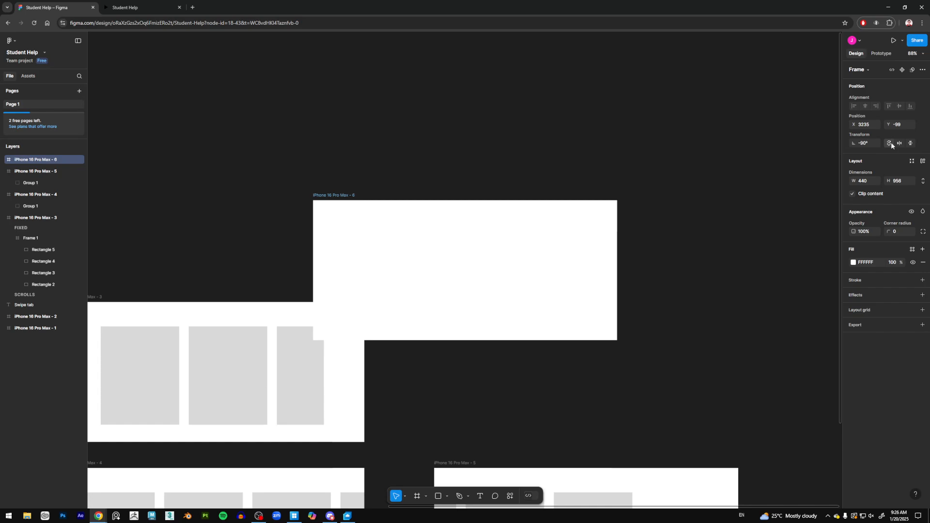
drag(355, 215, 429, 128)
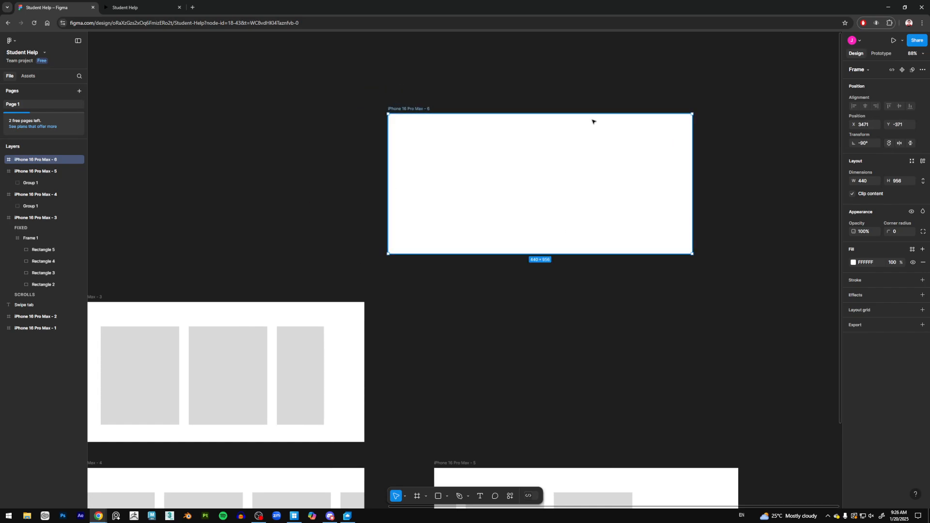
scroll(461, 147, left, 2)
scroll(461, 147, down, 1)
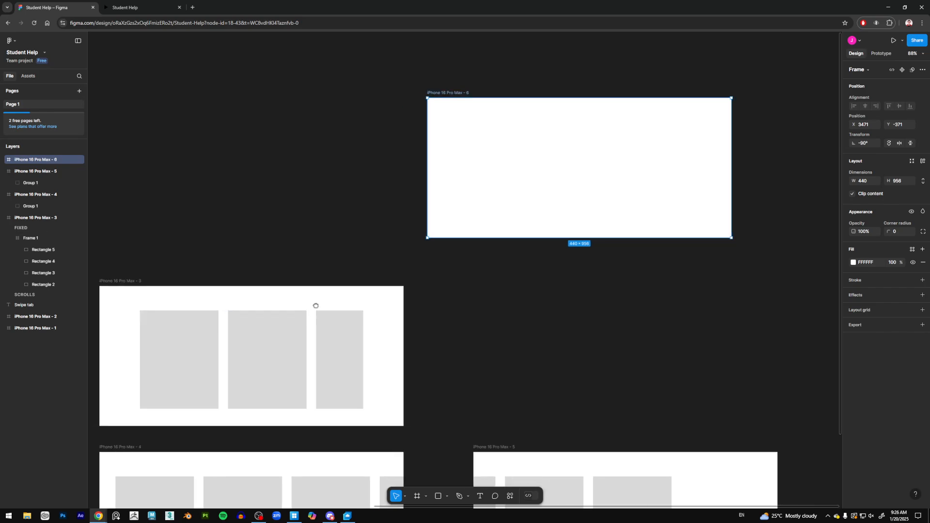
scroll(316, 305, down, 5)
scroll(315, 305, left, 1)
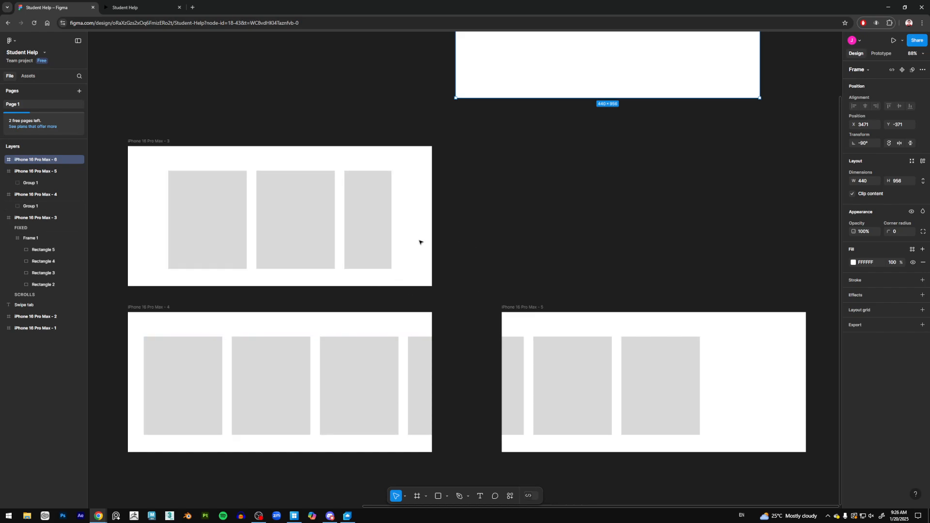
drag(508, 202, 483, 314)
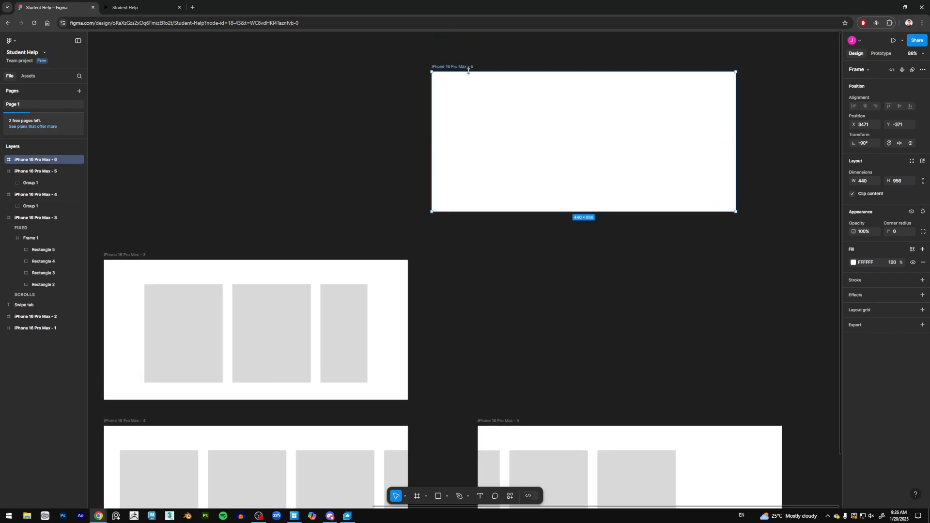
key(Delete)
Step: Inspect the rotation and contents of frames iPhone 16 Pro Max - 3, 4 and 5 and their inner groups
scroll(439, 238, down, 1)
scroll(439, 237, down, 3)
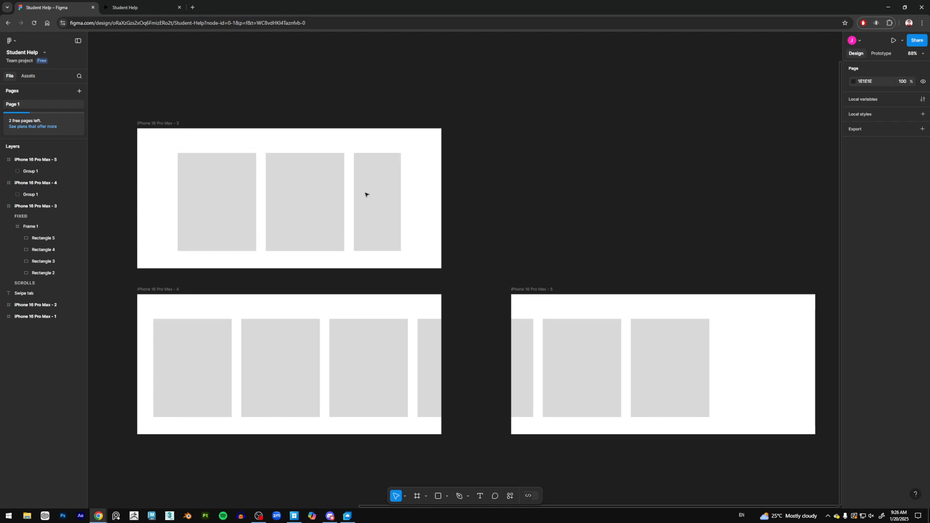
drag(165, 124, 166, 119)
scroll(257, 172, up, 2)
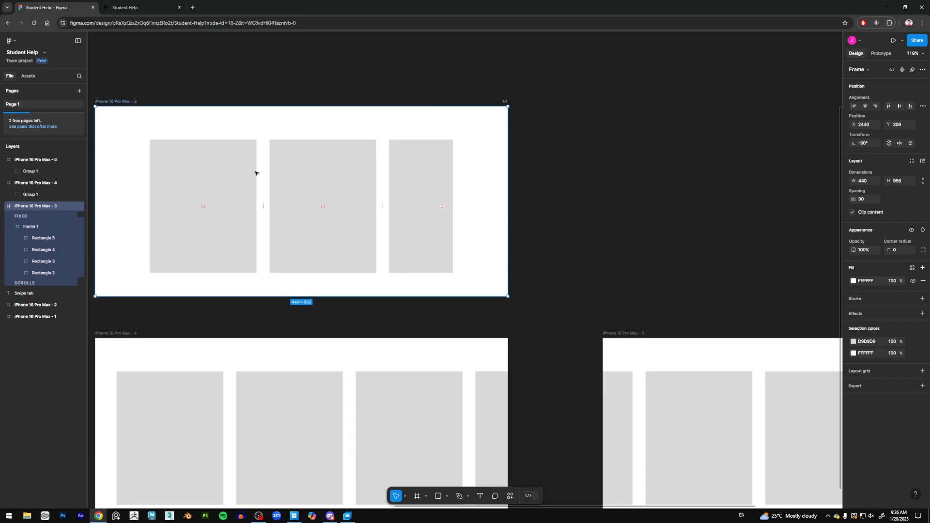
scroll(257, 172, down, 1)
click(237, 156)
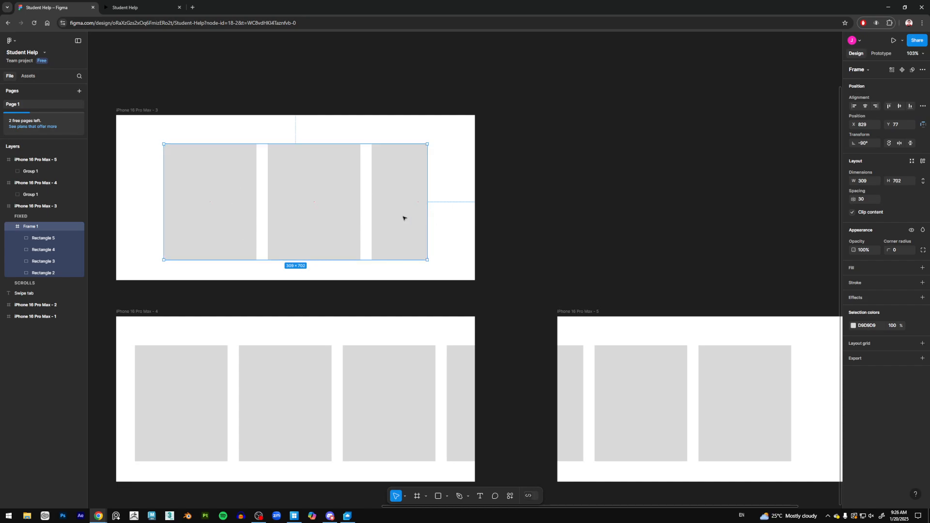
scroll(362, 202, down, 3)
click(153, 169)
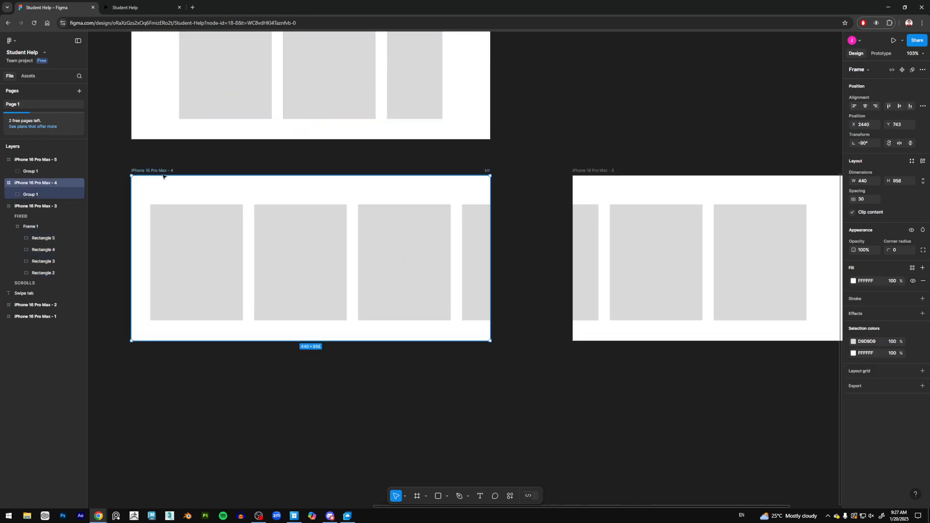
click(603, 171)
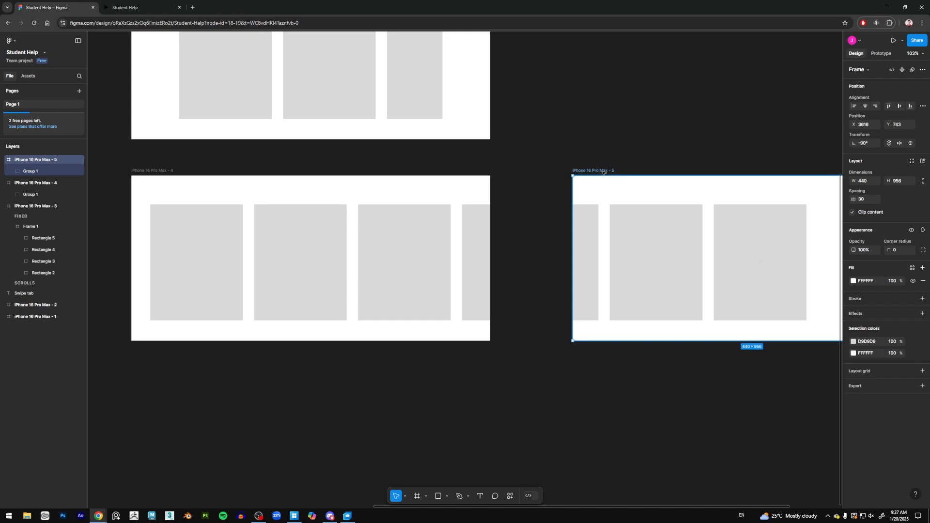
click(181, 176)
click(394, 245)
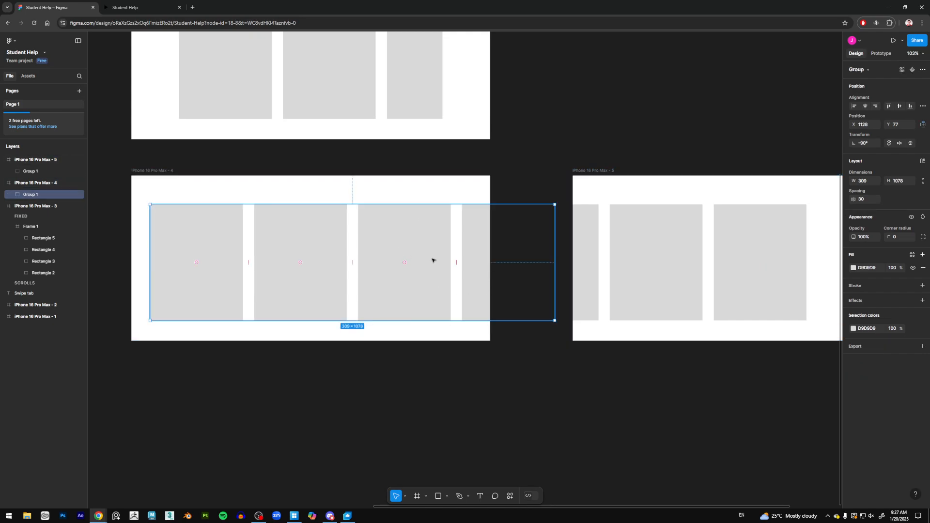
scroll(510, 373, right, 4)
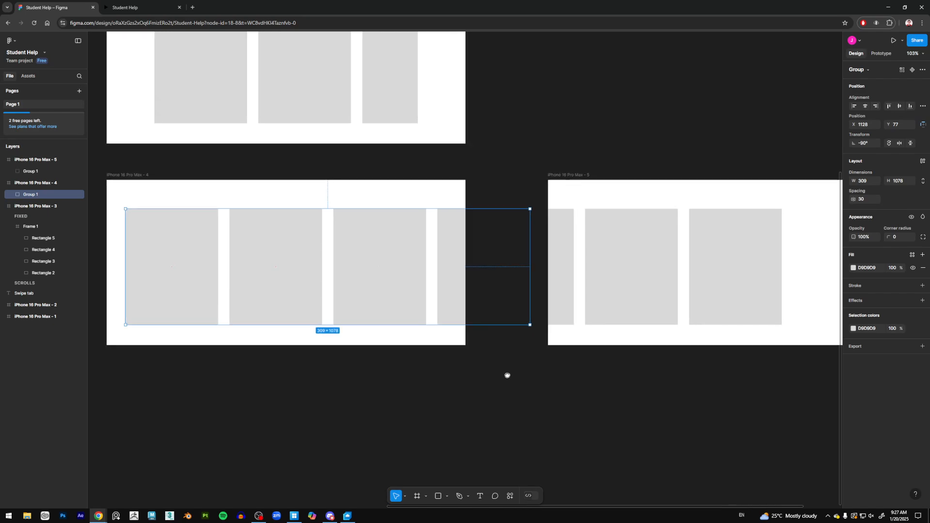
scroll(448, 348, left, 5)
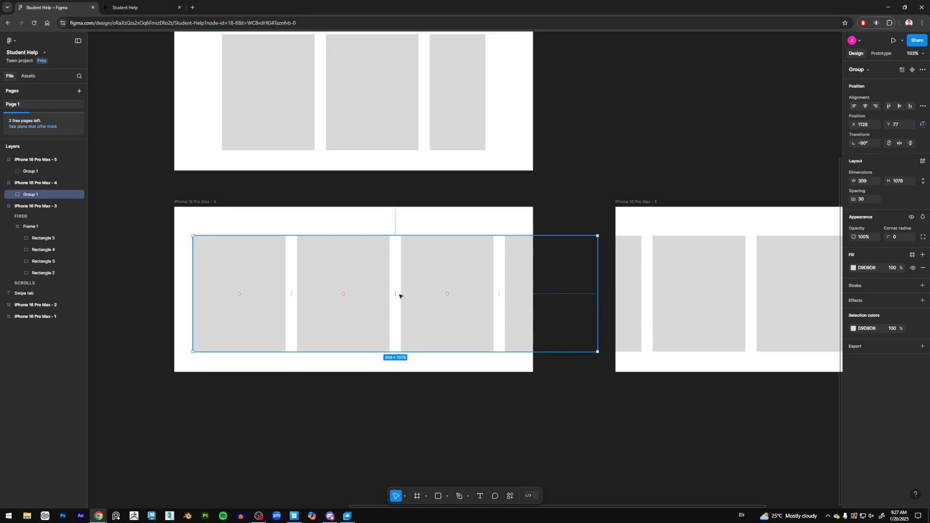
click(608, 147)
scroll(577, 187, up, 3)
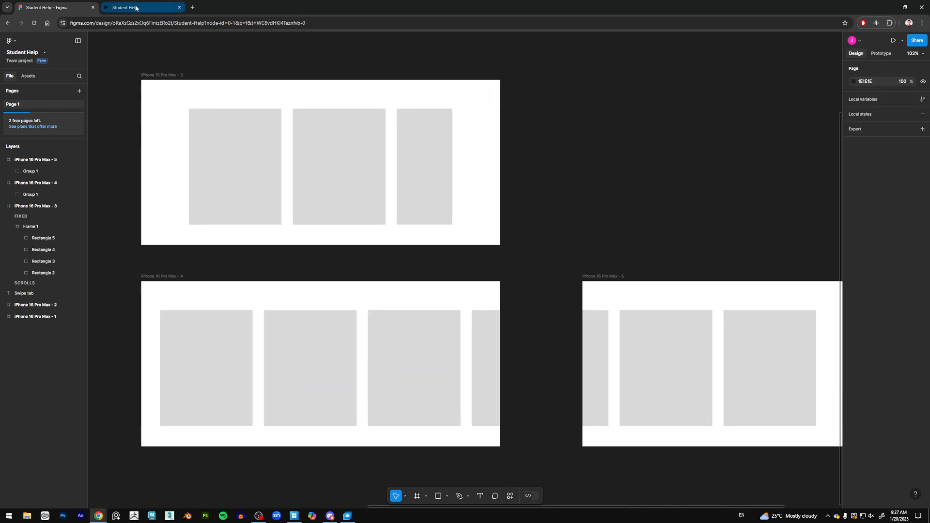
Step: Switch to the prototype preview, play Flow 2 and swipe the cards sideways
click(136, 8)
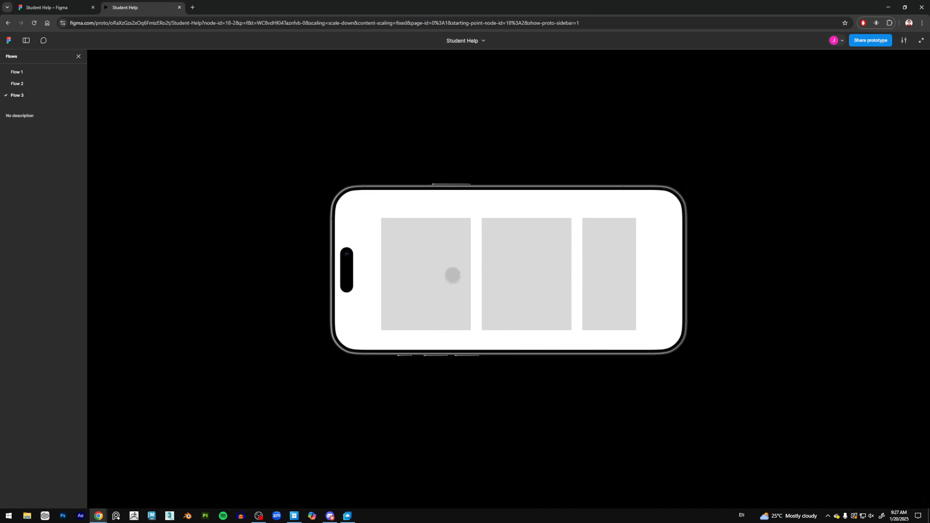
click(27, 83)
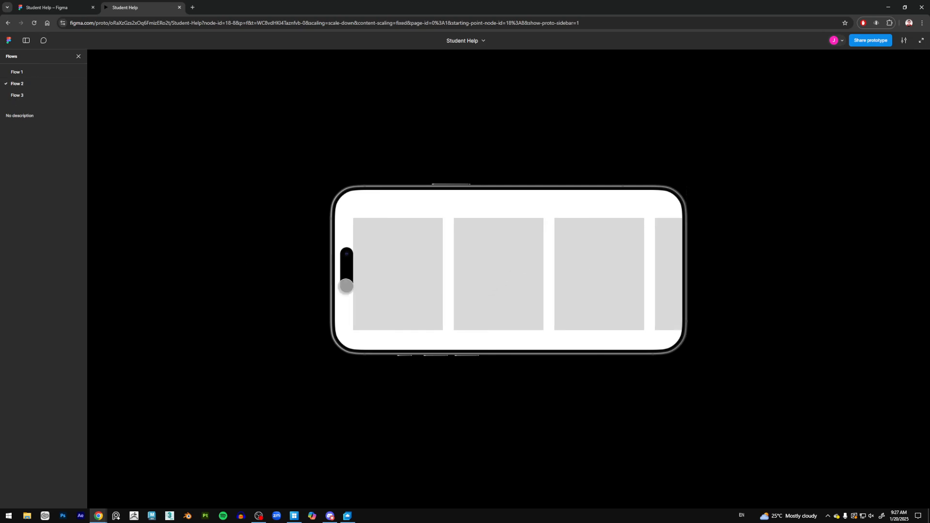
drag(604, 277, 459, 285)
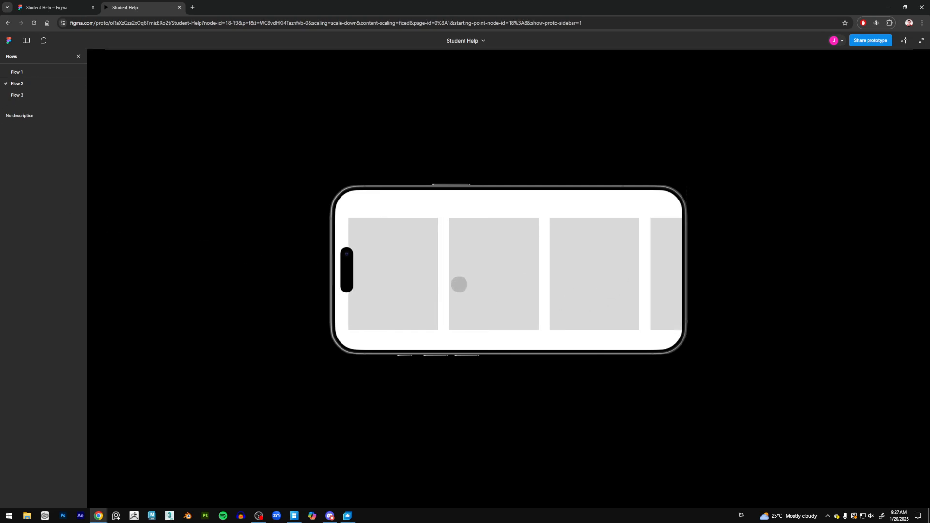
drag(606, 285, 499, 287)
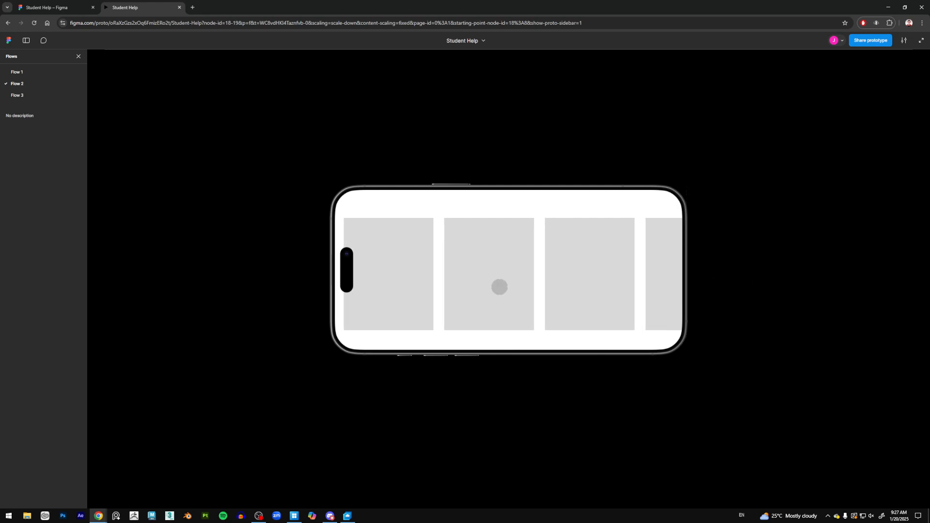
drag(602, 301, 512, 295)
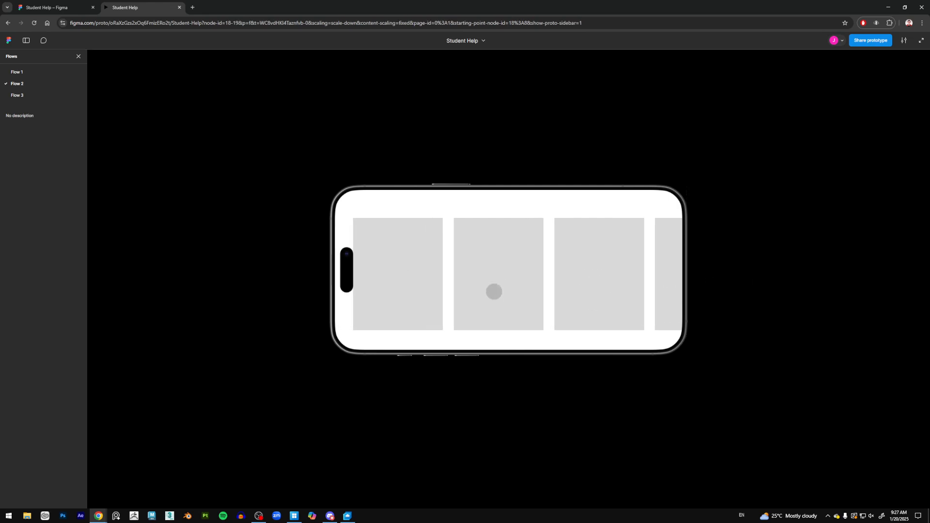
Step: Swipe the prototype screen up and down repeatedly to test its scrolling behaviour
drag(499, 213, 471, 446)
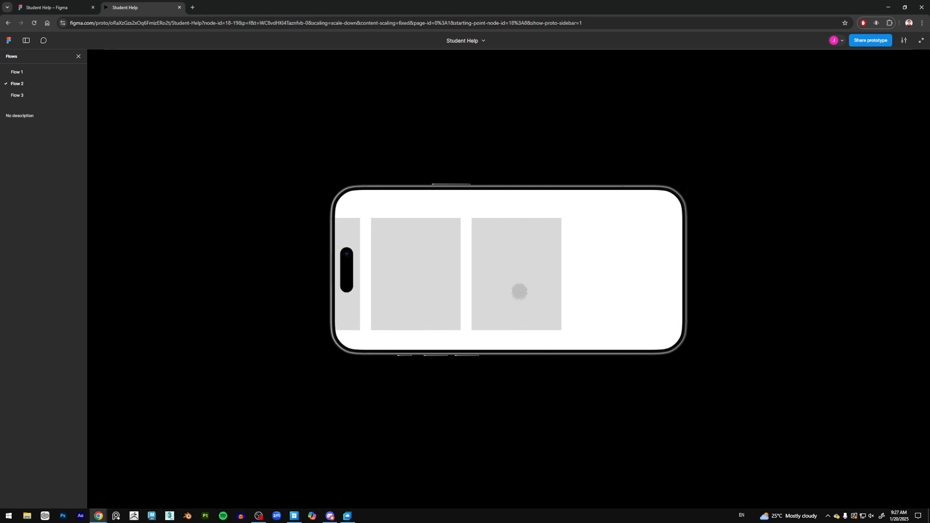
drag(494, 318, 565, 79)
drag(499, 276, 501, 396)
drag(519, 295, 544, 110)
drag(504, 251, 503, 435)
drag(513, 269, 532, 86)
drag(508, 267, 512, 455)
drag(510, 331, 520, 145)
drag(508, 269, 508, 462)
drag(485, 306, 496, 120)
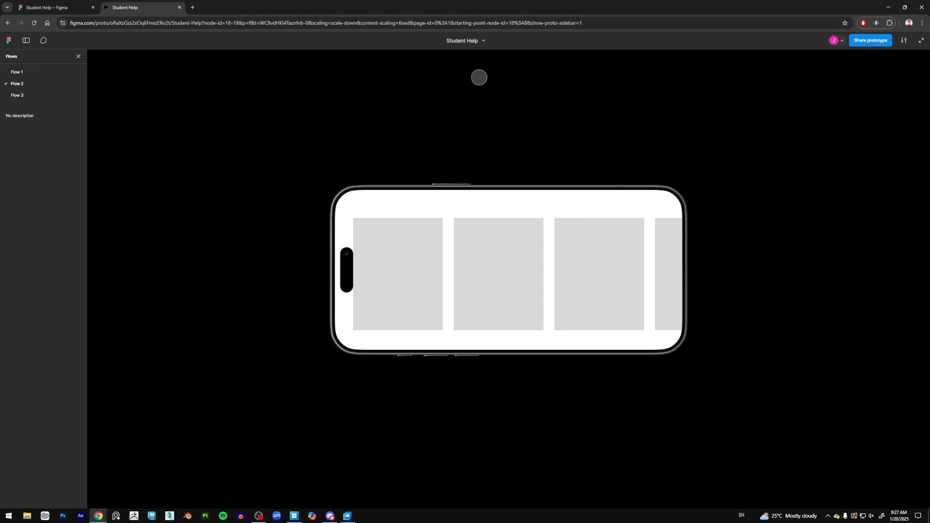
drag(480, 208, 483, 392)
drag(492, 305, 501, 116)
drag(507, 288, 544, 112)
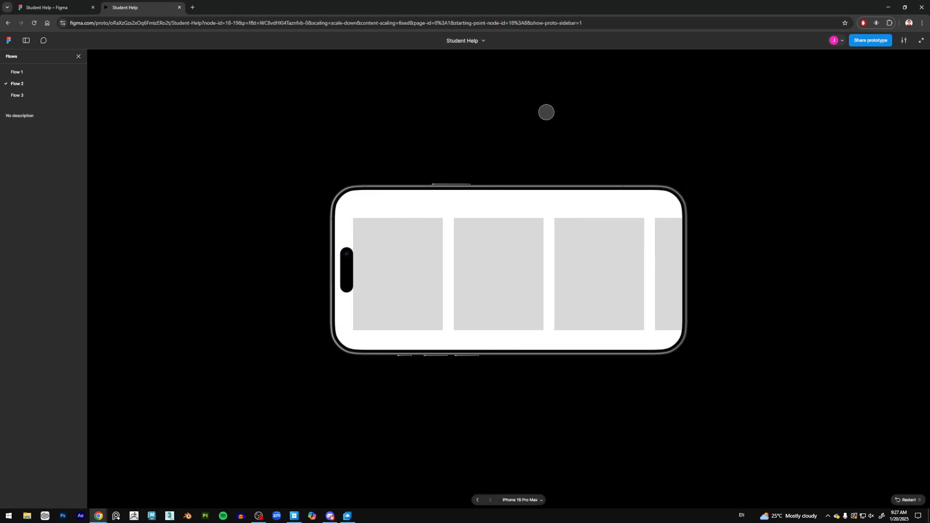
Step: Return to the design file and inspect the rotation of iPhone 16 Pro Max - 3 and its Frame 1
click(54, 7)
drag(532, 220, 542, 193)
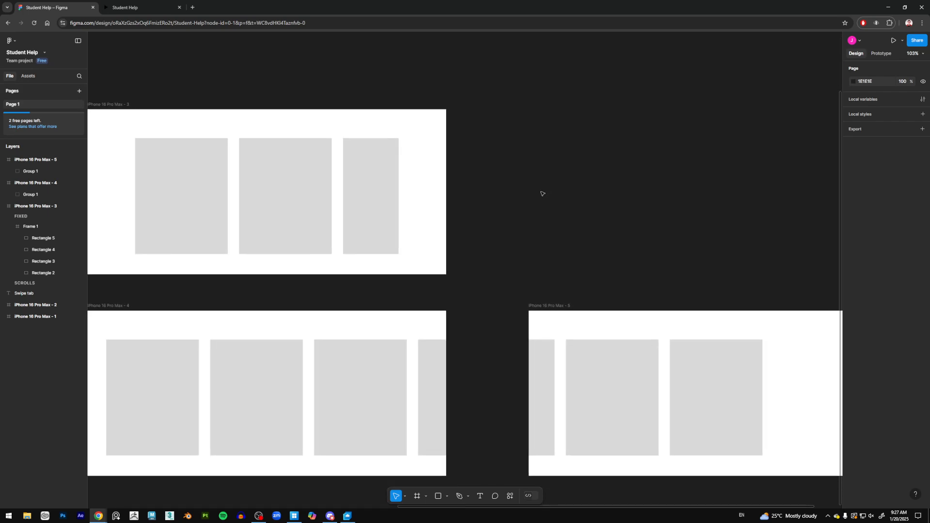
scroll(513, 200, down, 3)
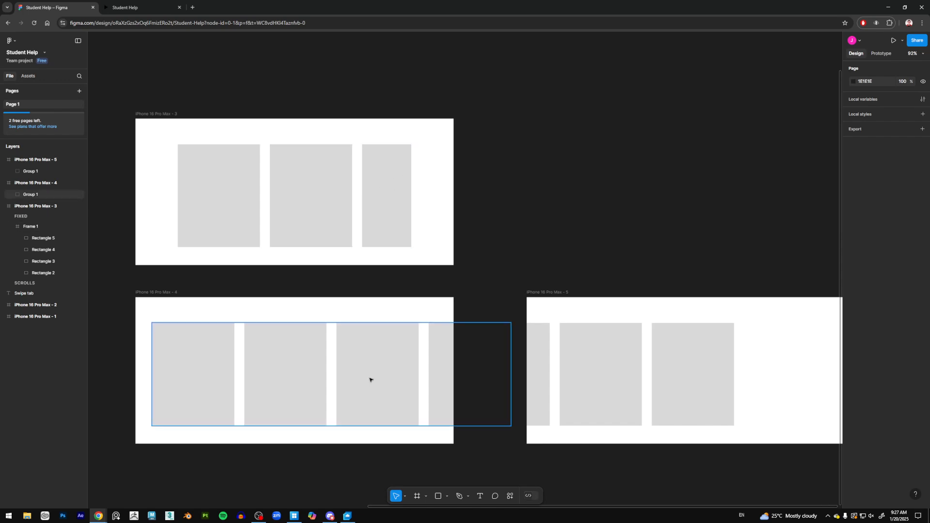
click(256, 151)
scroll(238, 146, up, 4)
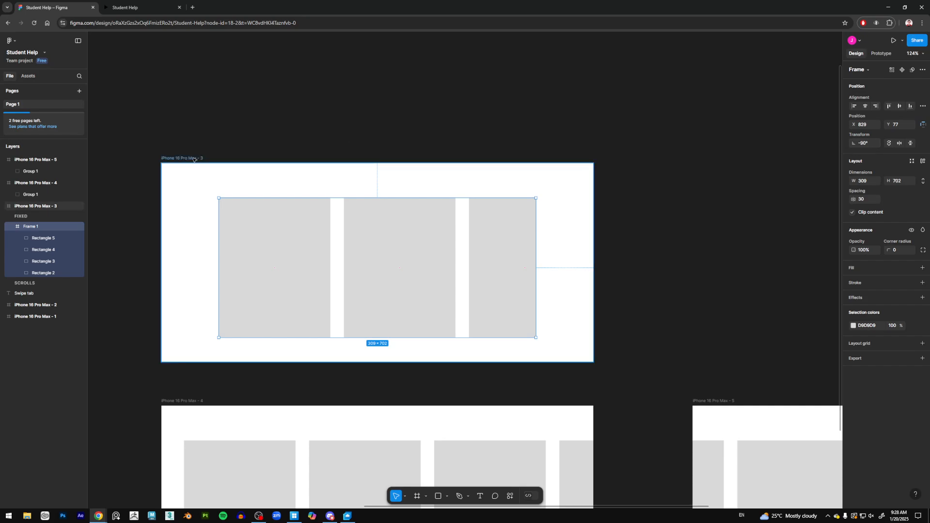
click(256, 166)
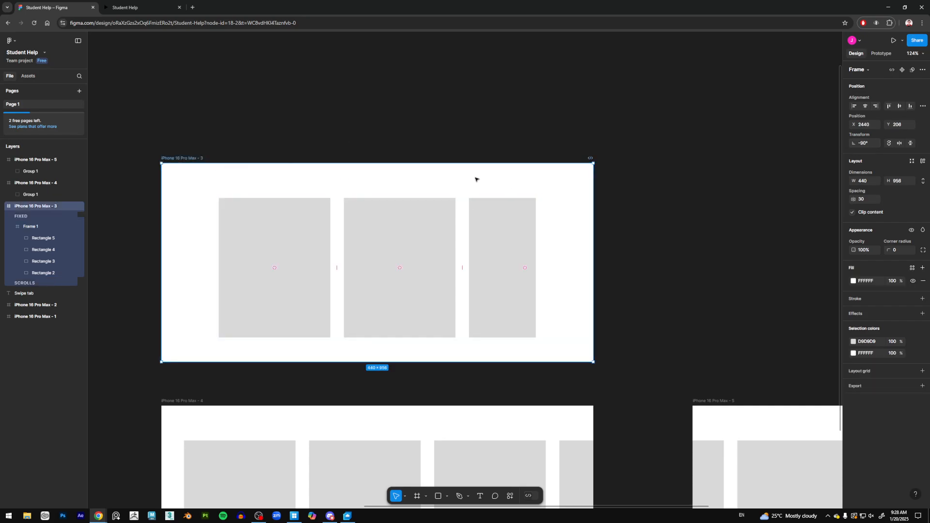
click(365, 204)
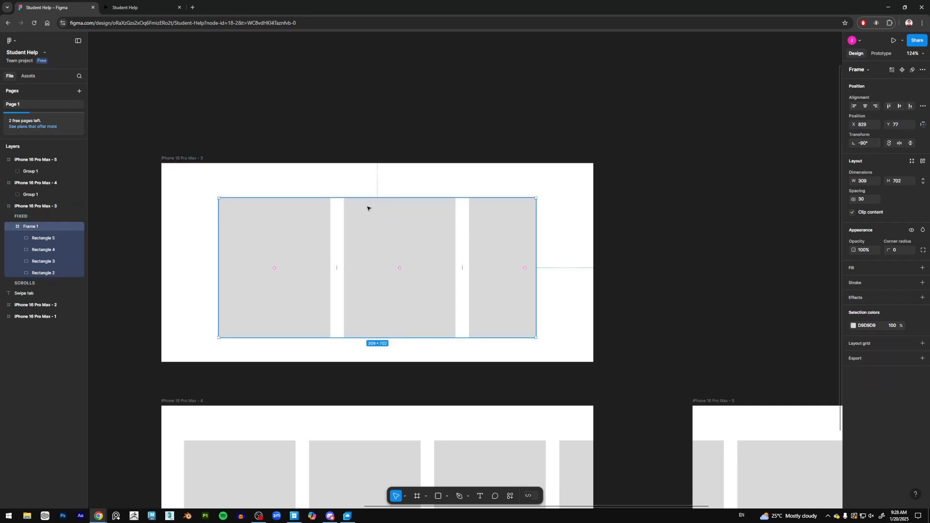
scroll(531, 304, down, 3)
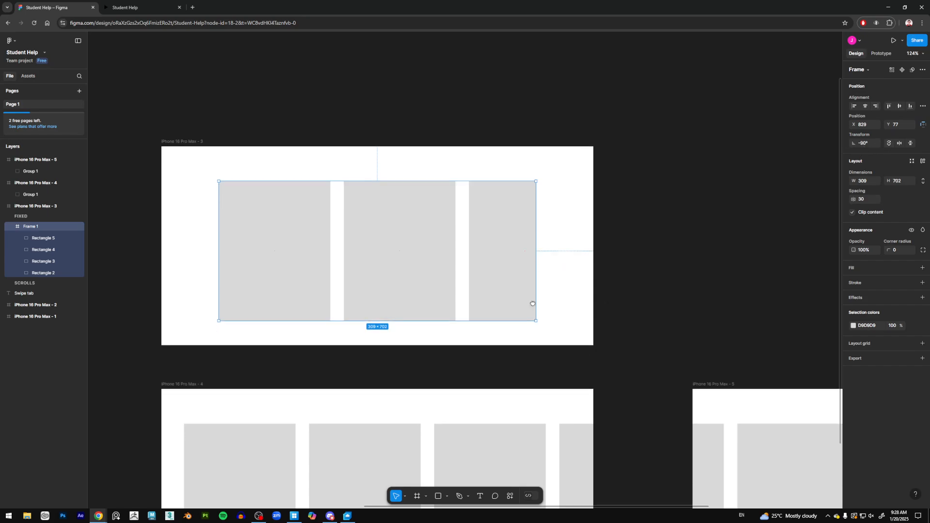
Step: Examine the rotated Group 1 in iPhone 16 Pro Max - 4 and compare it with iPhone 16 Pro Max - 3
click(223, 297)
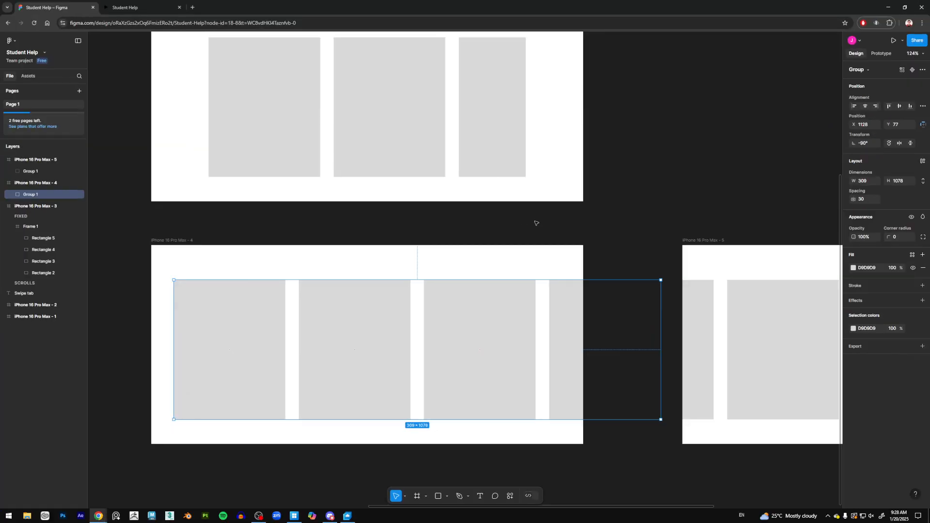
scroll(588, 211, down, 5)
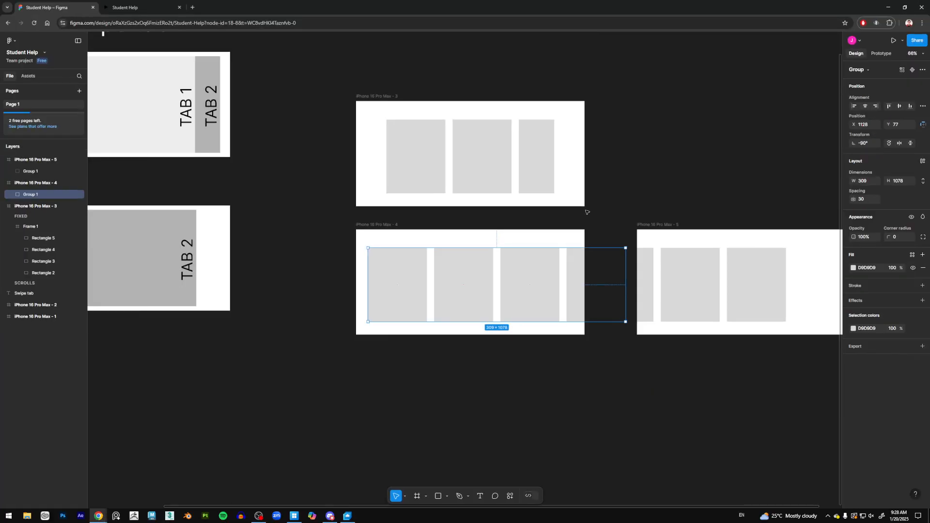
drag(589, 199, 411, 218)
scroll(386, 184, up, 3)
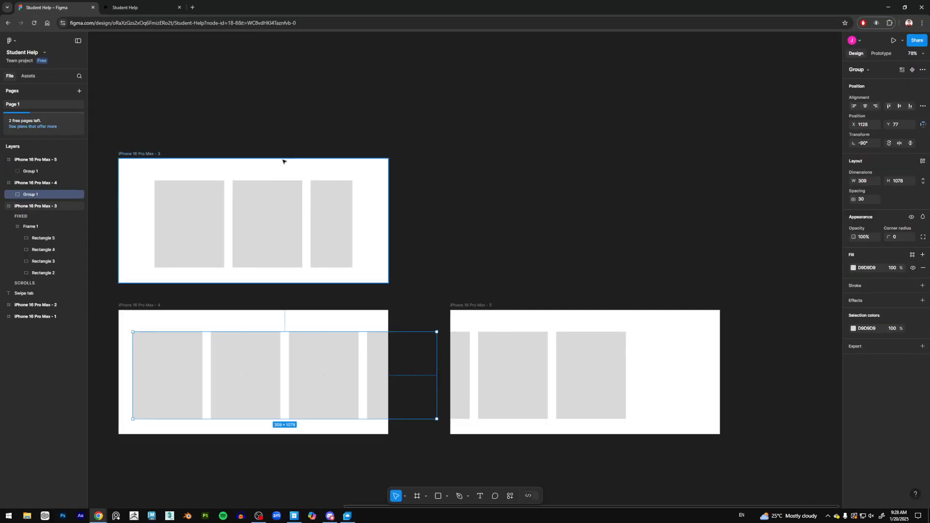
click(141, 155)
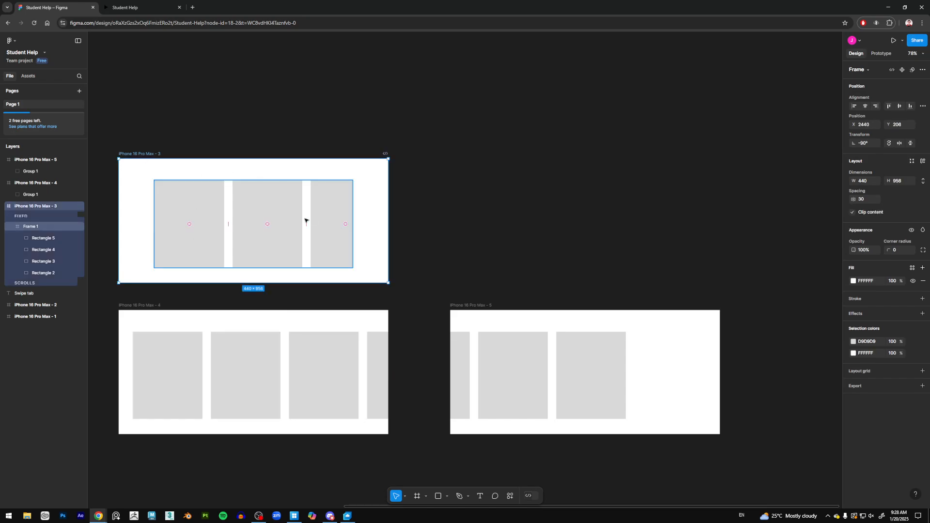
scroll(640, 126, left, 2)
scroll(620, 203, left, 2)
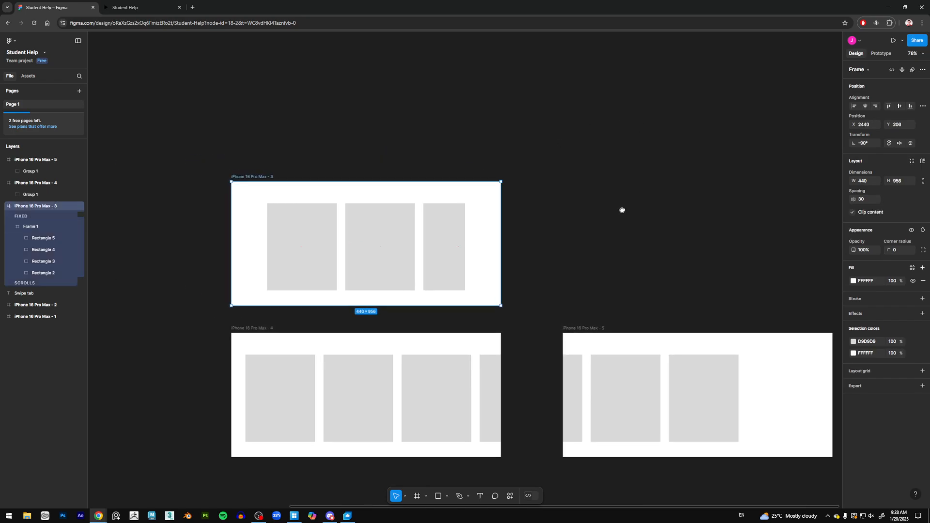
scroll(427, 218, up, 3)
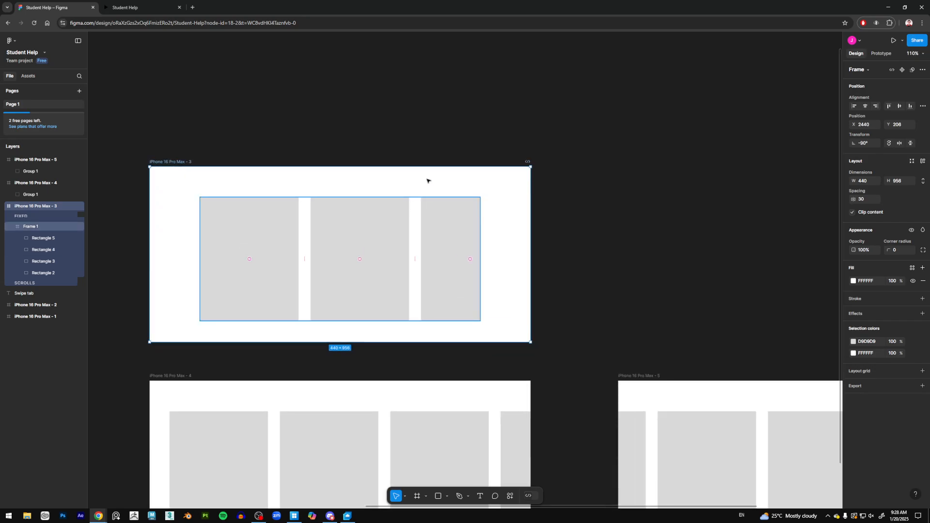
Step: Reset the rotation of Frame 1 in iPhone 16 Pro Max - 3 to 0°
drag(405, 247, 454, 222)
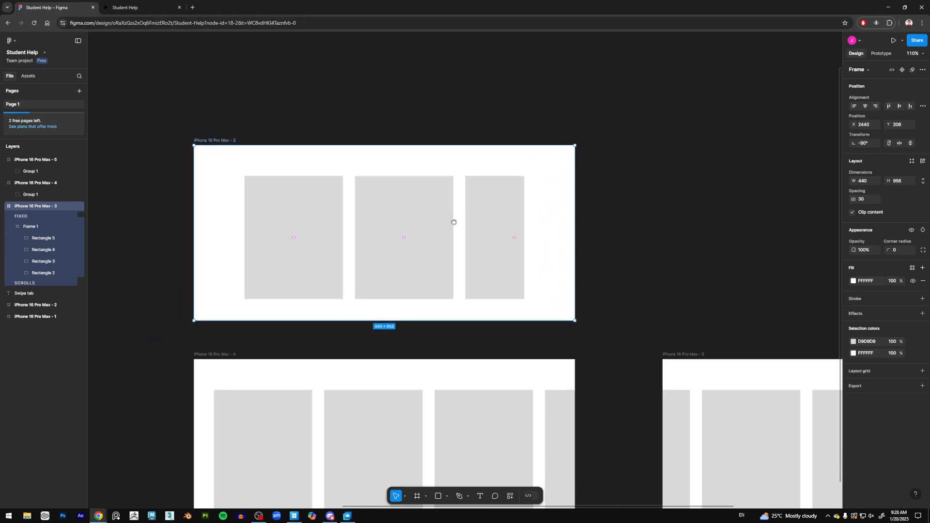
click(377, 226)
drag(387, 196, 390, 243)
drag(225, 189, 226, 148)
click(411, 224)
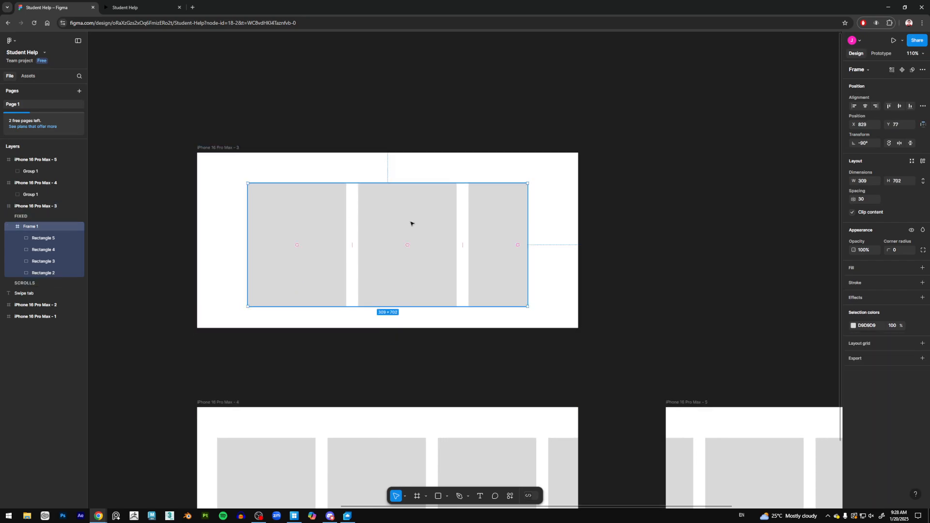
scroll(411, 223, up, 2)
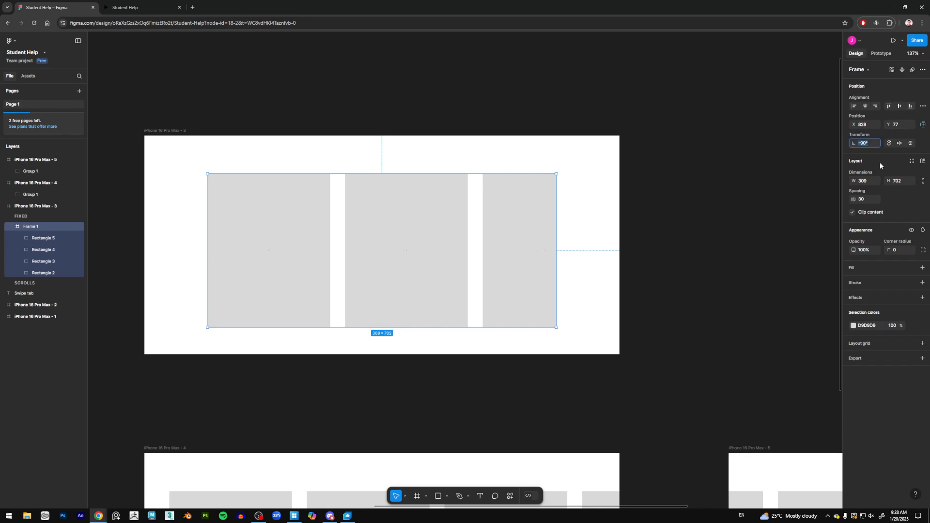
key(Return)
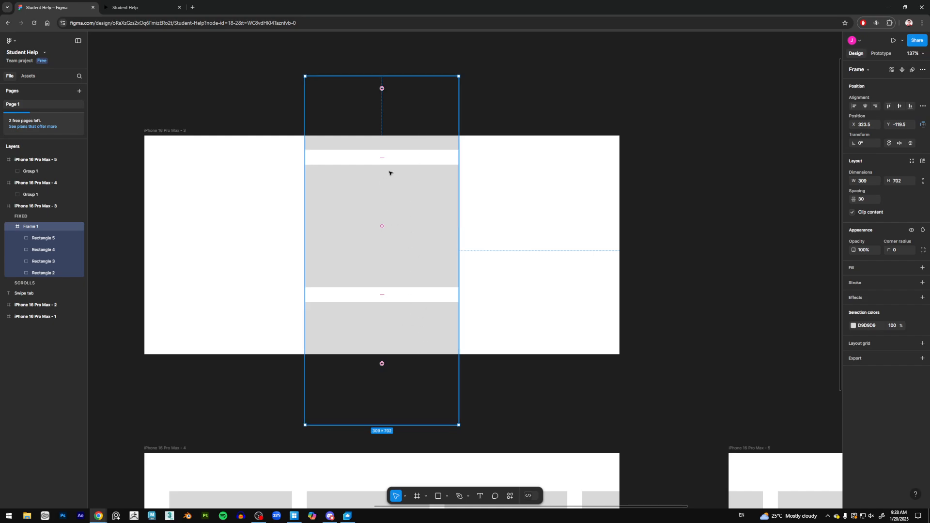
Step: Resize Frame 1 to about 770 × 343 so it spans the width of the screen
drag(385, 76, 385, 152)
drag(387, 426, 383, 323)
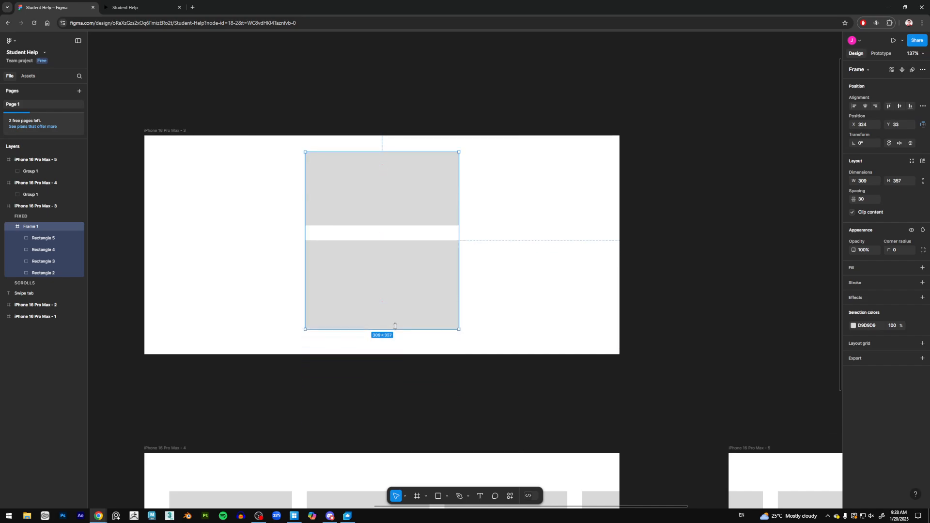
drag(305, 254, 193, 247)
drag(460, 240, 576, 248)
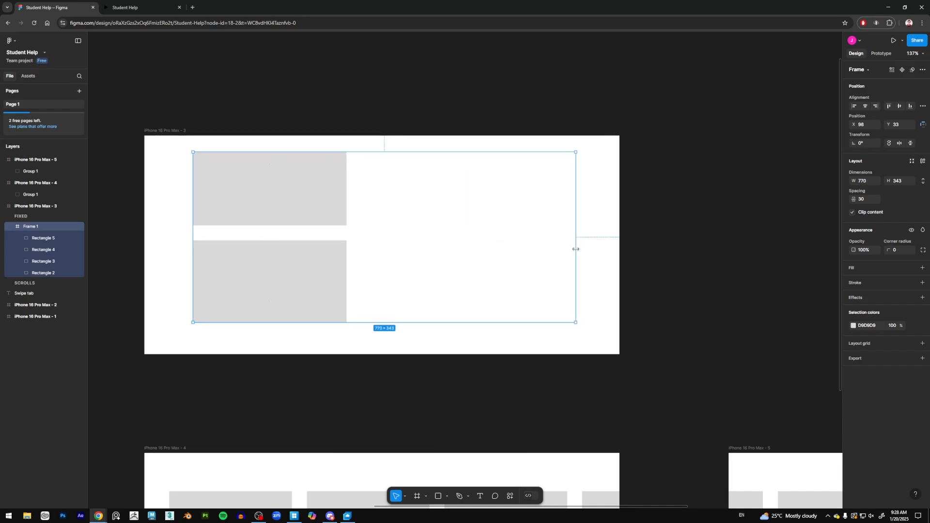
Step: Select Rectangles 2 to 5, rotate them to lie in a horizontal row, and move them into Frame 1
click(46, 238)
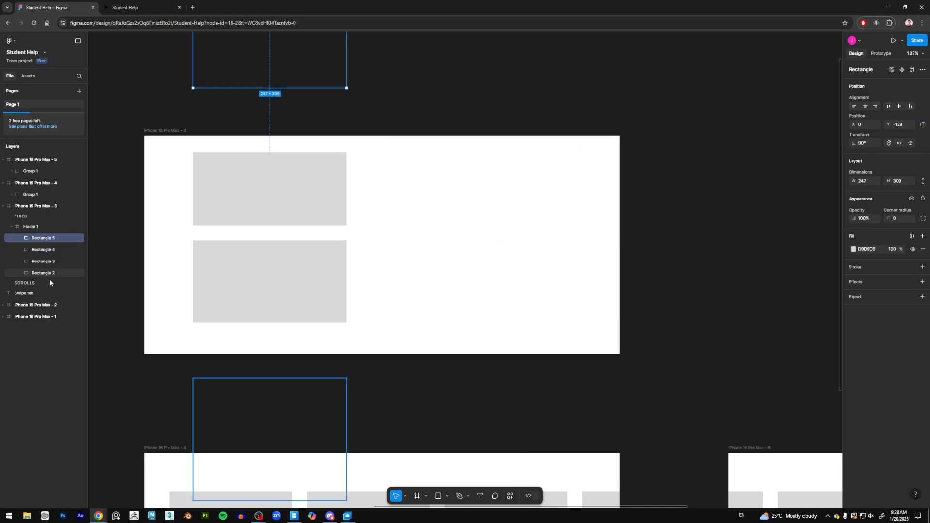
shift+click(52, 273)
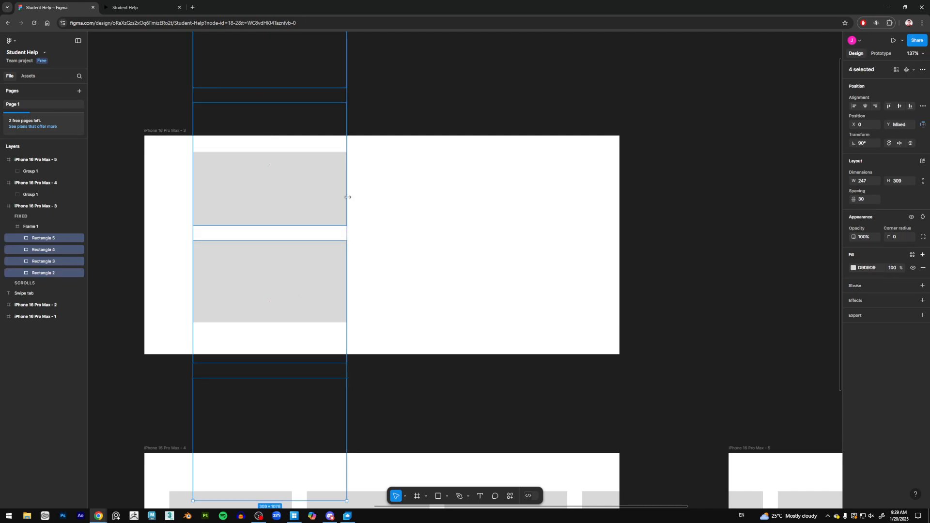
ctrl+scroll(365, 166, down, 3)
drag(354, 40, 160, 173)
drag(283, 223, 399, 231)
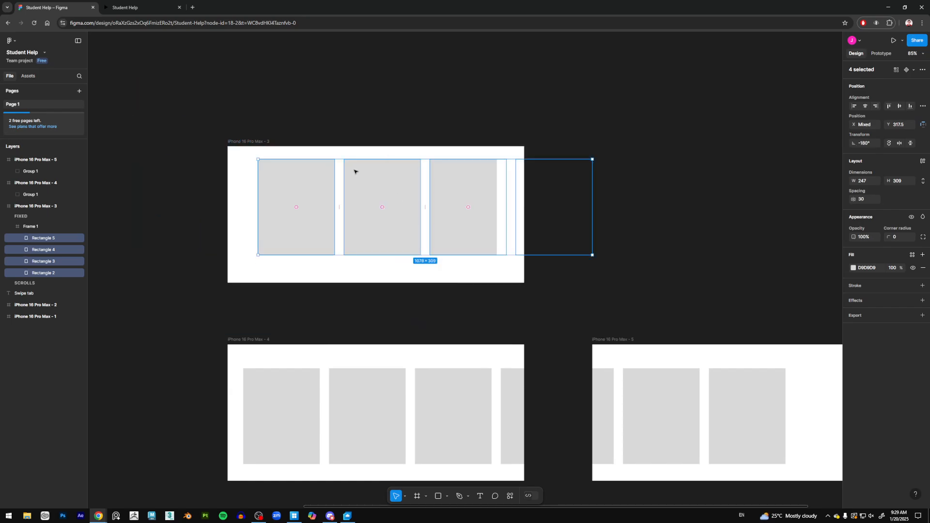
Step: Move Frame 1 slightly down inside iPhone 16 Pro Max - 3
scroll(375, 158, up, 1)
click(339, 174)
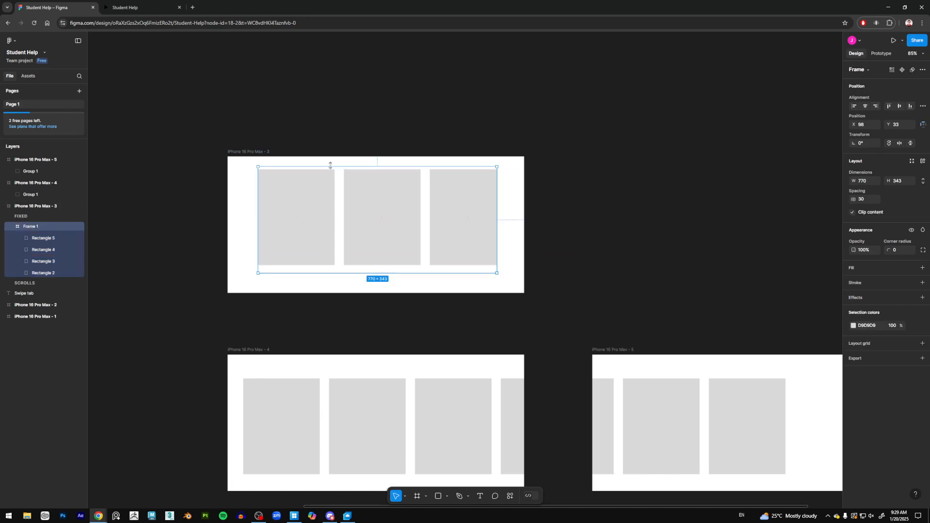
drag(357, 184, 359, 193)
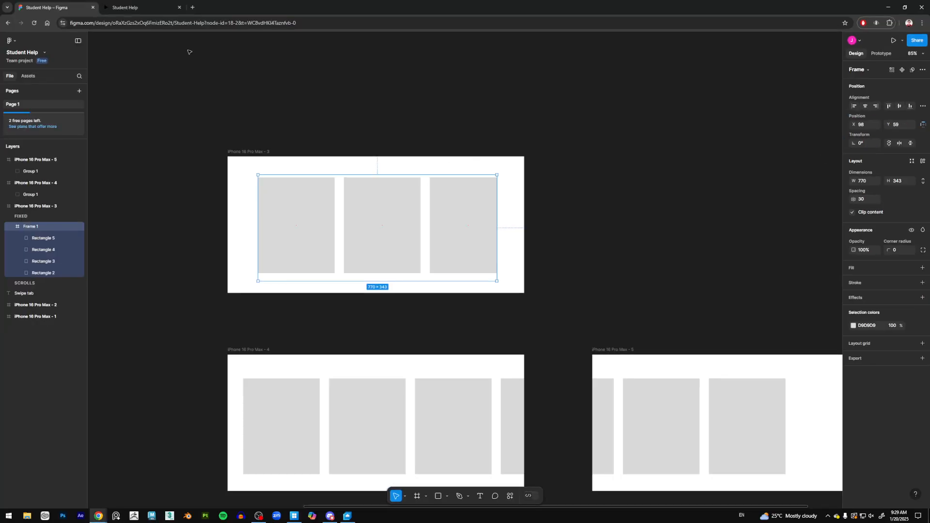
Step: Play Flow 3 in the prototype preview, then return to the design file
click(139, 8)
click(21, 95)
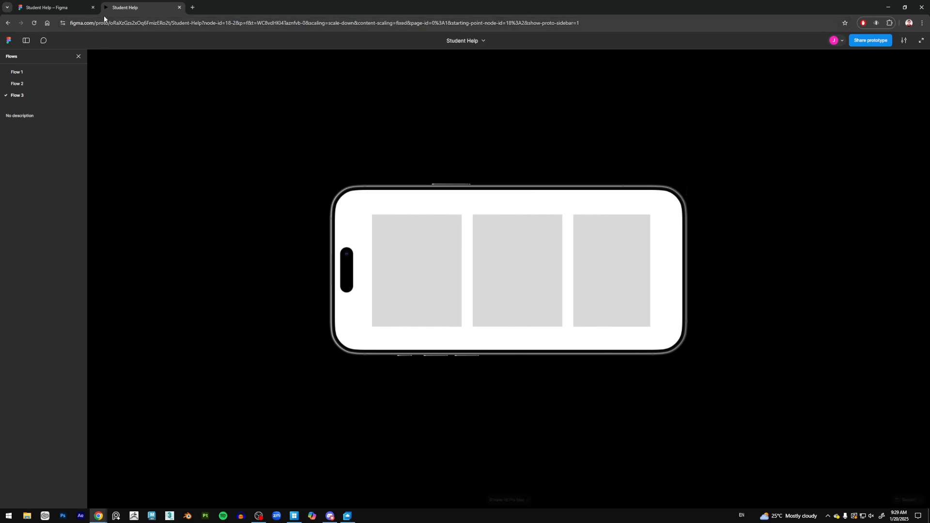
click(51, 8)
Step: Delete the iPhone 16 Pro Max - 5 frame
drag(450, 269, 399, 140)
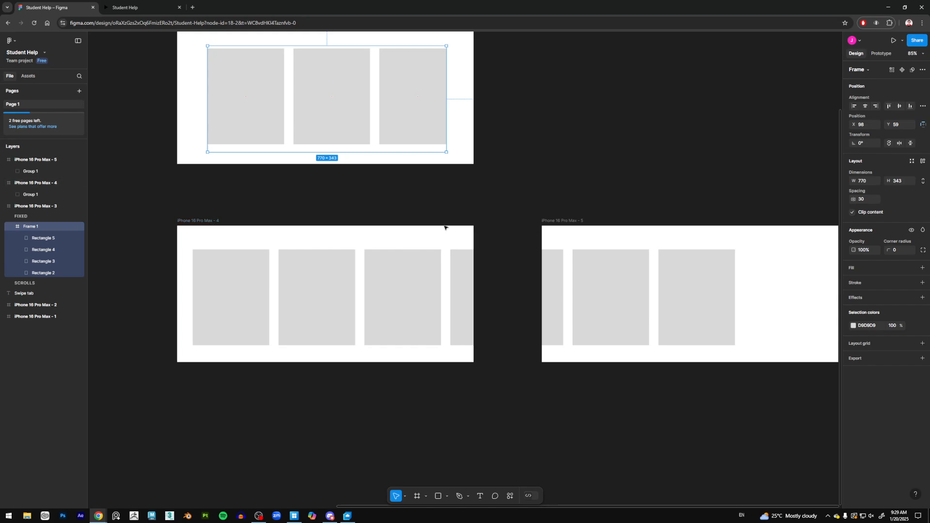
click(579, 220)
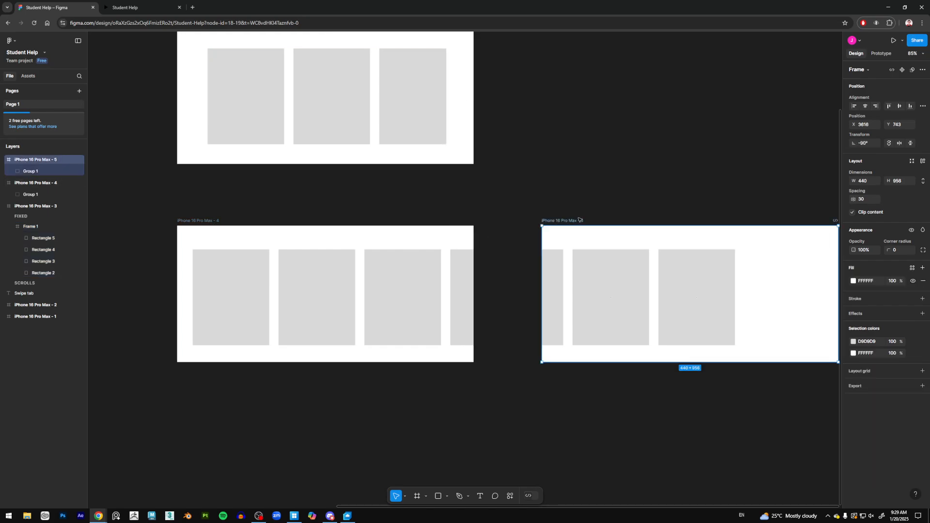
key(Delete)
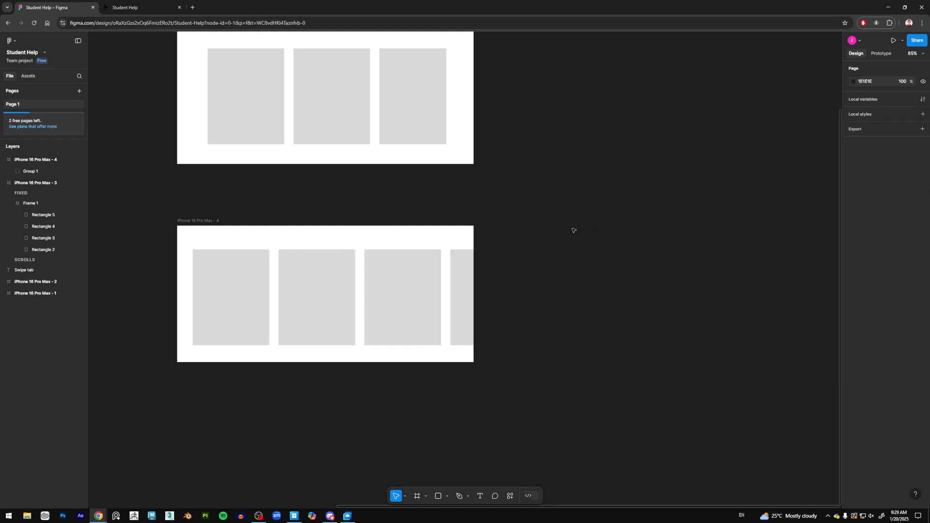
Step: Ungroup Group 1 inside iPhone 16 Pro Max - 4
click(266, 286)
scroll(317, 293, up, 3)
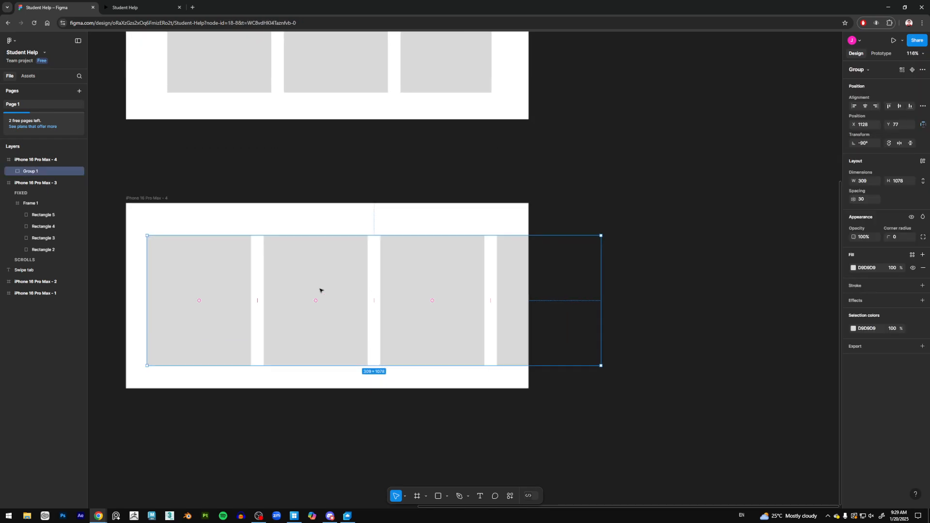
scroll(345, 291, left, 3)
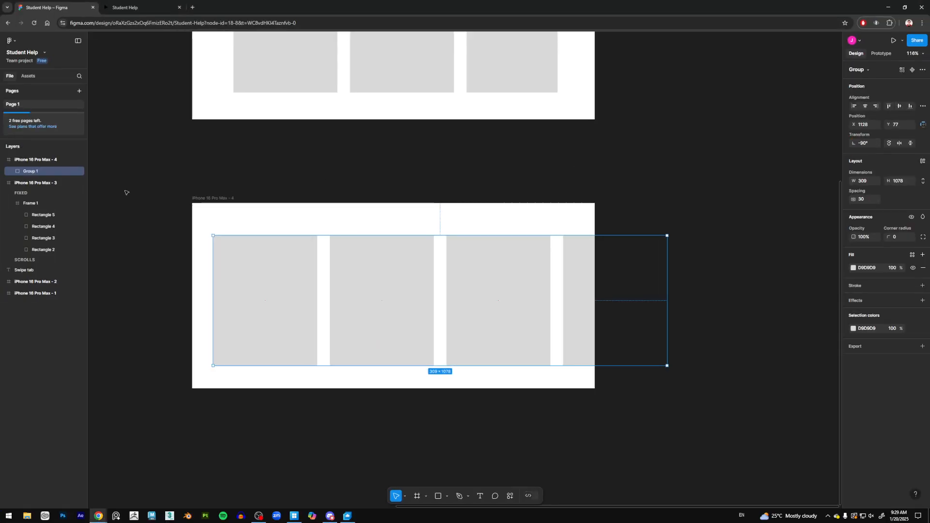
right_click(29, 172)
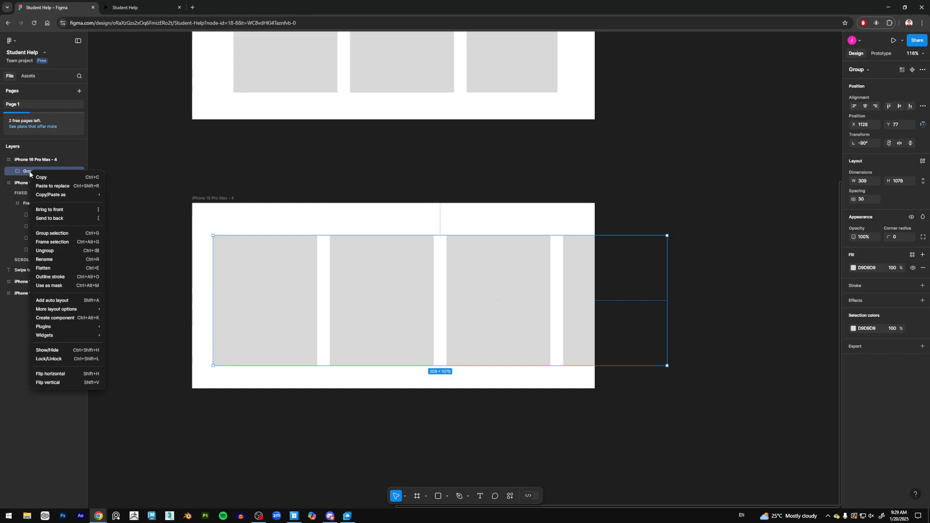
click(69, 250)
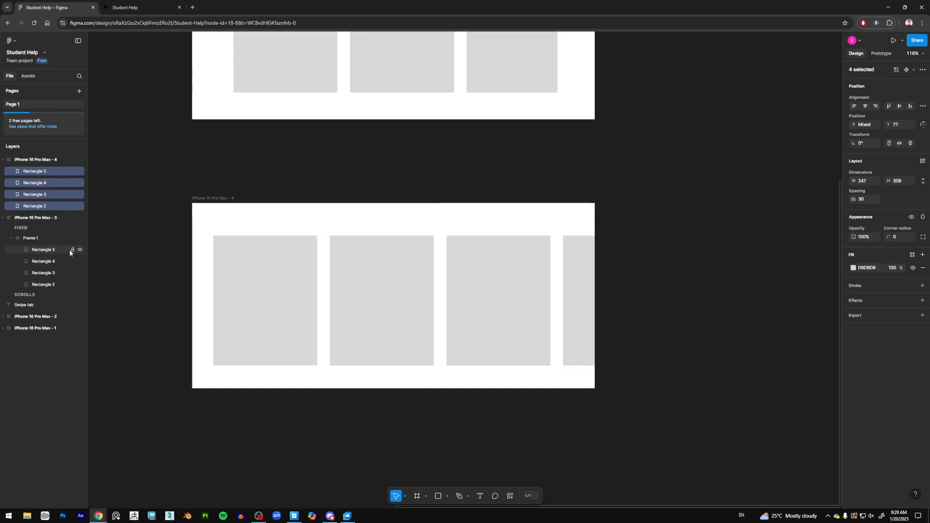
Step: Set the rotation of the iPhone 16 Pro Max - 4 frame to 0°
click(366, 215)
drag(197, 216, 732, 362)
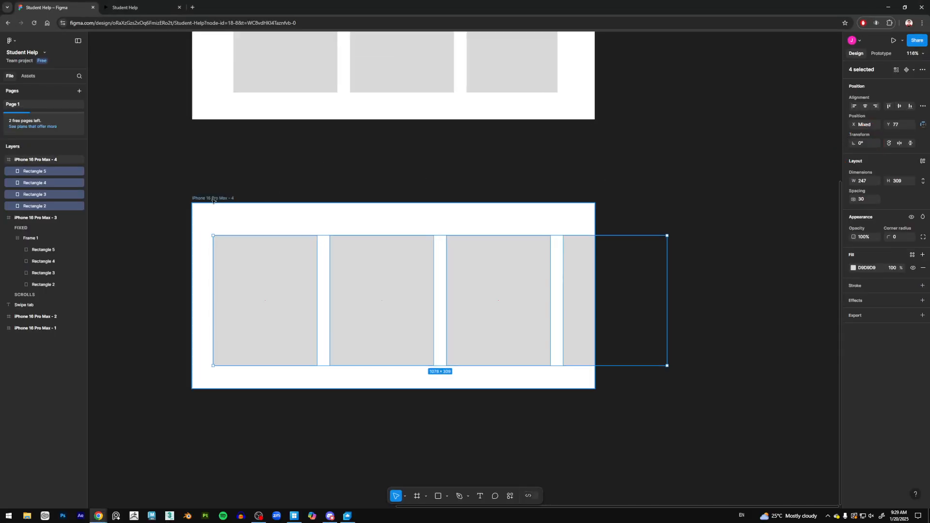
click(338, 224)
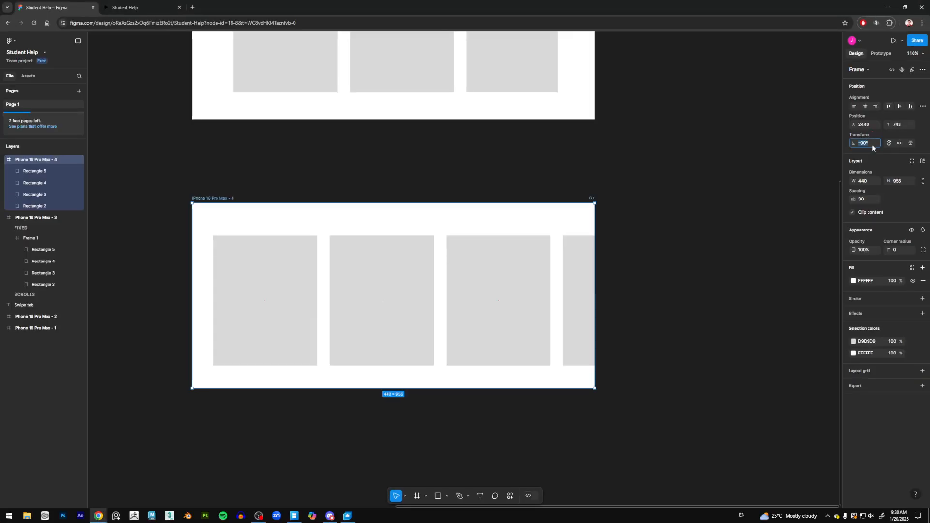
text(0)
key(Return)
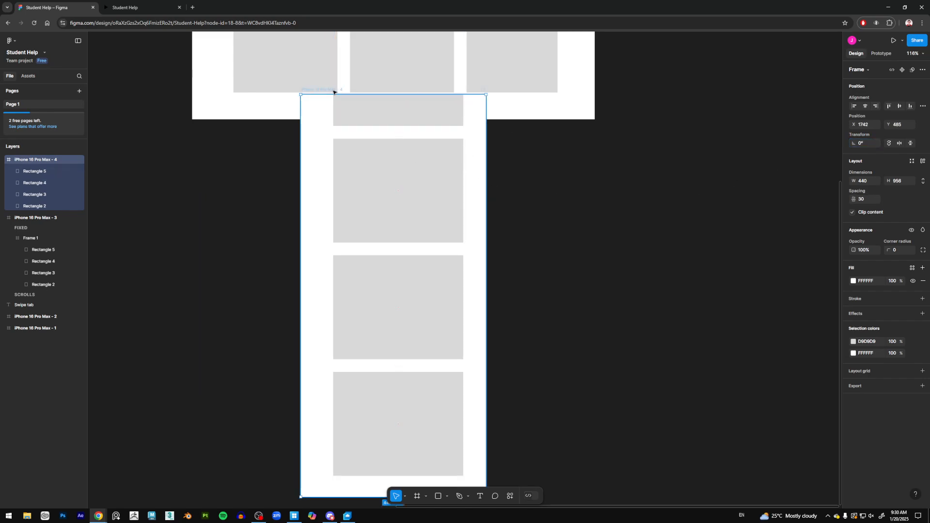
Step: Move iPhone 16 Pro Max - 4 and set its dimensions to 956 wide by 440 high
drag(332, 90, 251, 158)
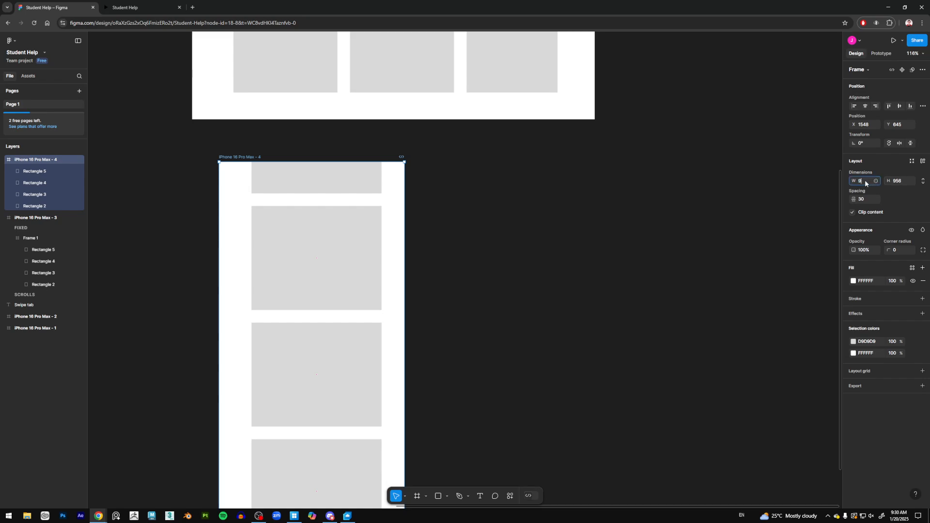
text(956)
key(Tab)
text(44)
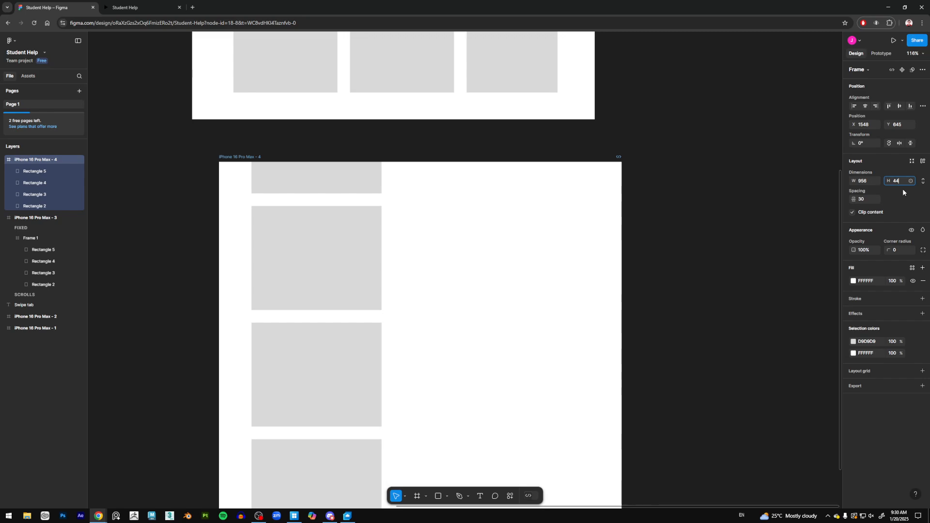
text(0)
key(Return)
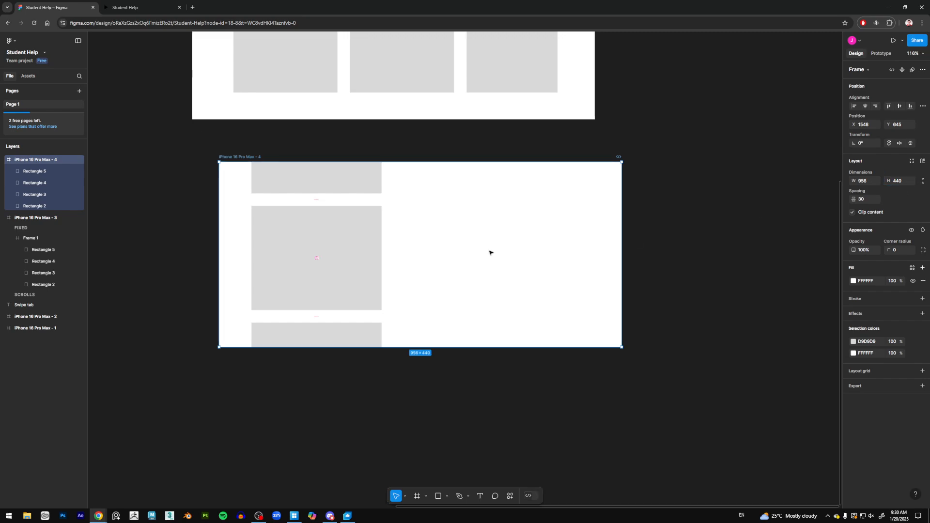
Step: Rotate Rectangles 2 to 5 into a horizontal row inside iPhone 16 Pro Max - 4 and group them
click(50, 172)
shift+click(42, 206)
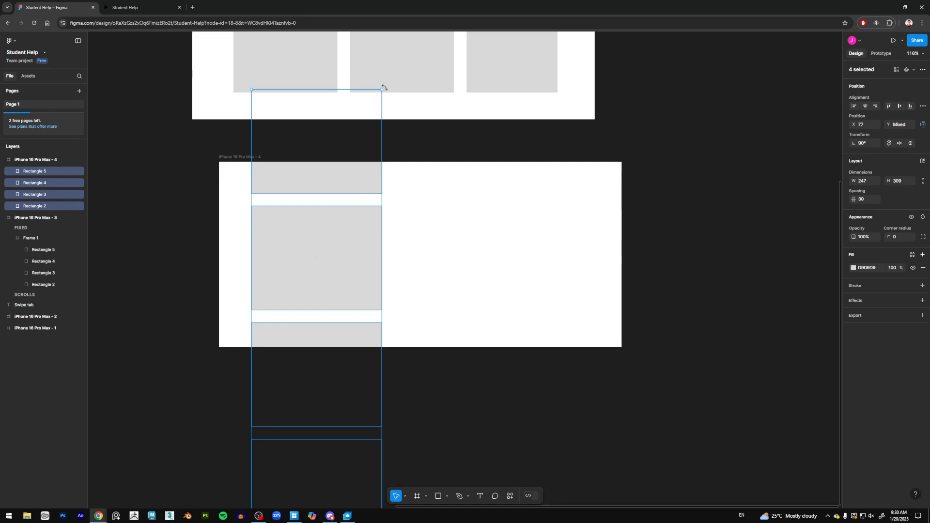
drag(382, 87, 117, 273)
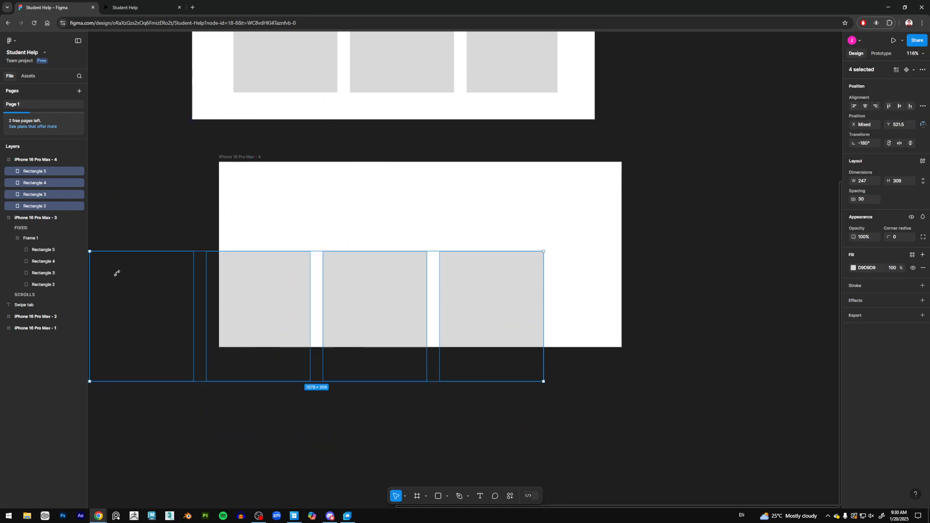
drag(252, 290, 411, 231)
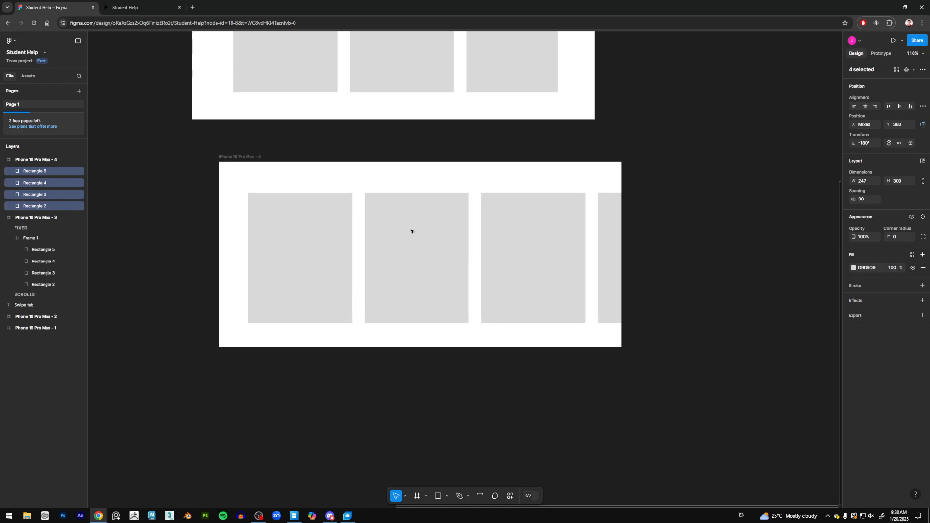
right_click(47, 170)
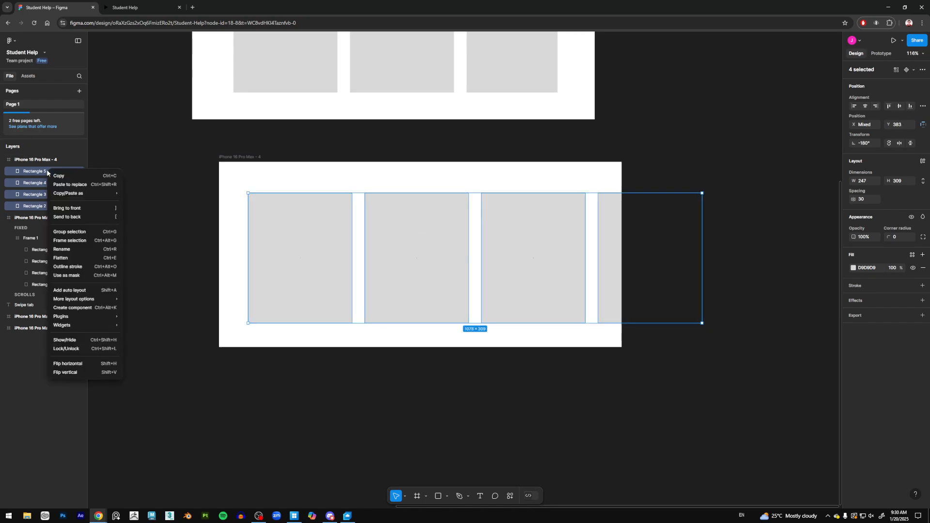
click(80, 232)
Step: Duplicate iPhone 16 Pro Max - 4 beside the original and shift the copy's card group to the left
click(238, 158)
drag(444, 231, 378, 242)
key(ctrl+d)
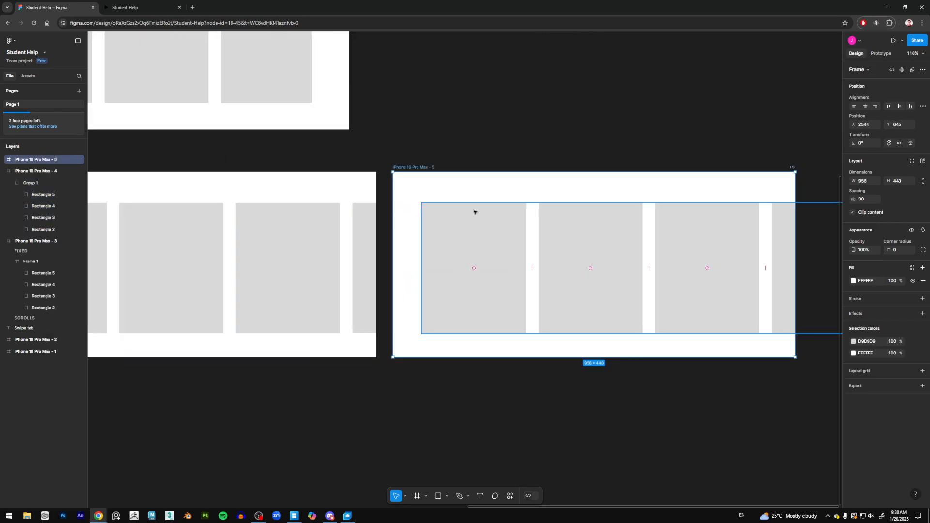
drag(416, 167, 526, 183)
click(740, 294)
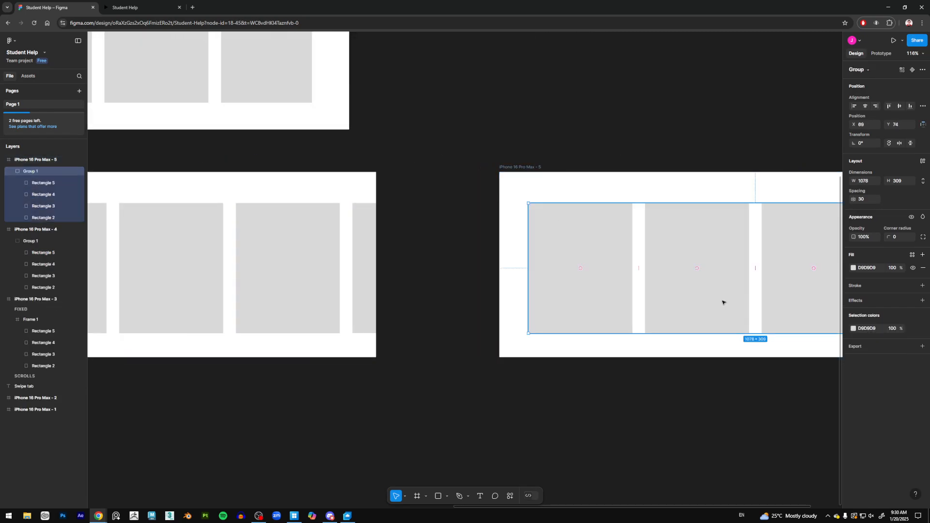
drag(722, 302, 570, 252)
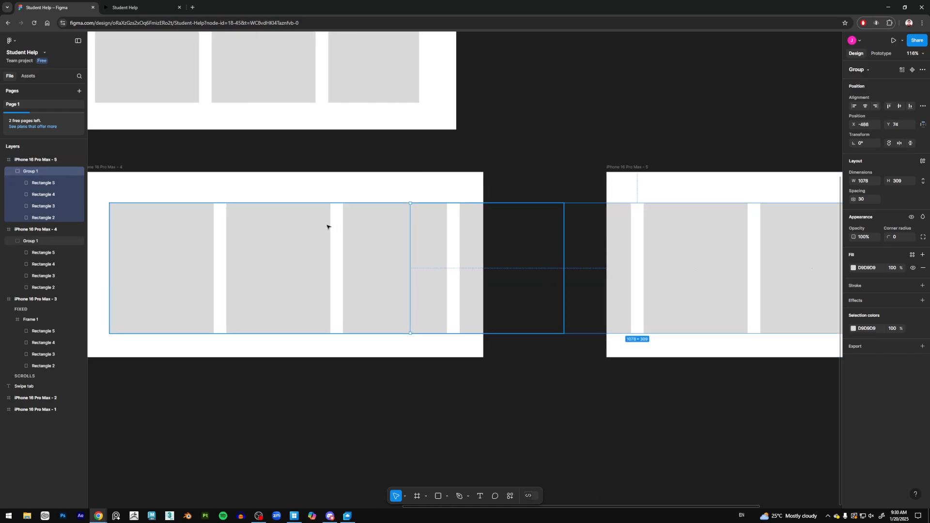
Step: Inspect the prototype scroll settings of iPhone 16 Pro Max - 4 and its Group 1
scroll(288, 234, down, 3)
click(881, 53)
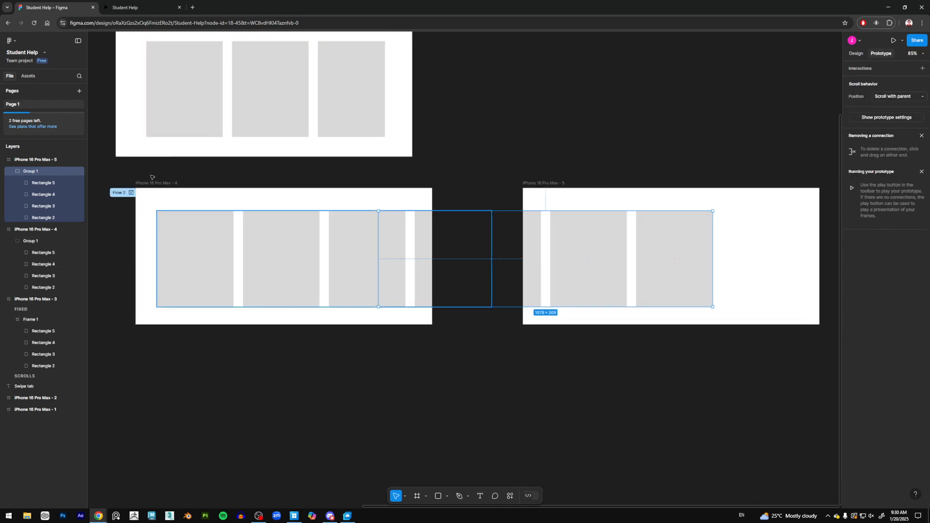
drag(151, 185, 131, 190)
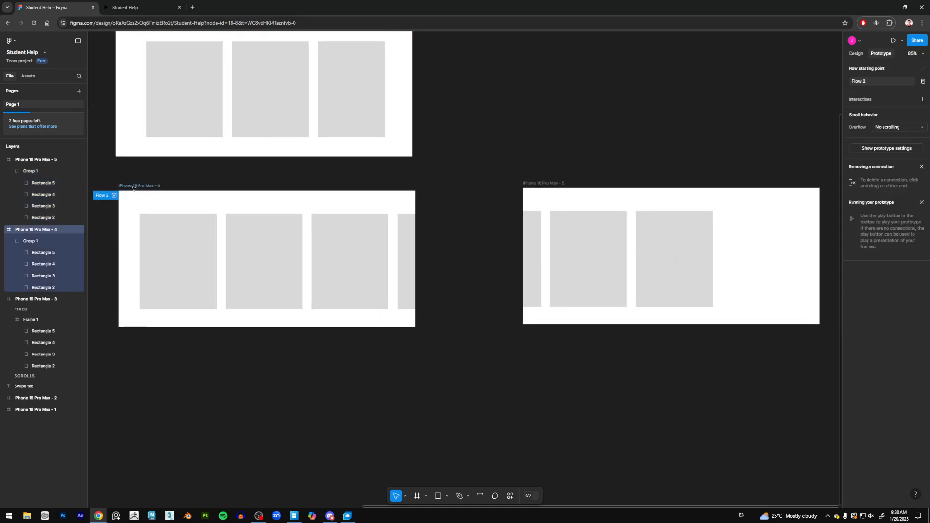
click(189, 284)
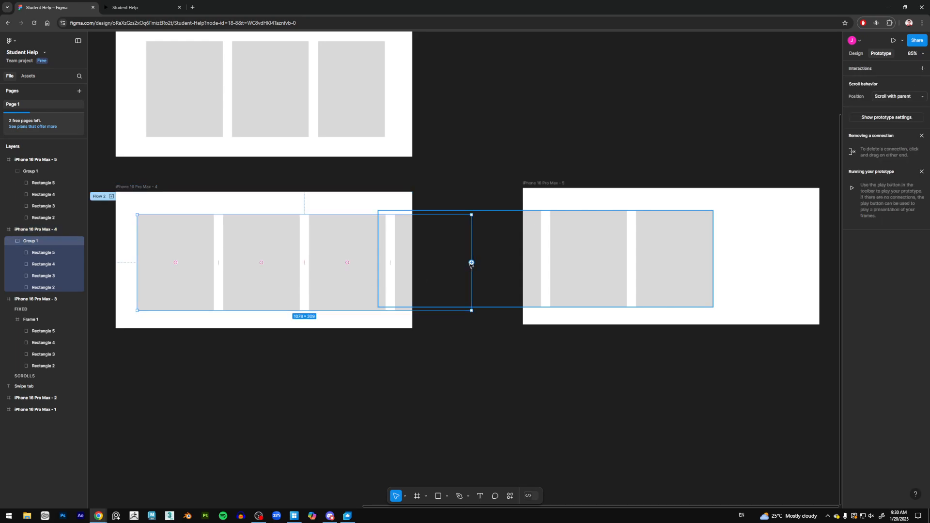
Step: Connect Group 1 in iPhone 16 Pro Max - 4 to iPhone 16 Pro Max - 5 with an On drag trigger
drag(472, 263, 569, 314)
click(550, 292)
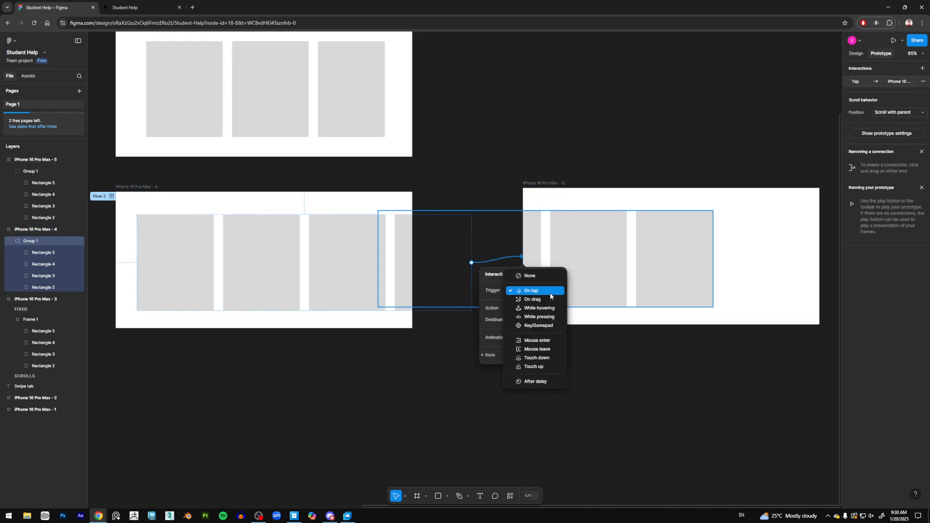
click(550, 299)
click(704, 373)
Step: Connect Group 1 in iPhone 16 Pro Max - 5 back to iPhone 16 Pro Max - 4 with an On drag trigger
click(679, 271)
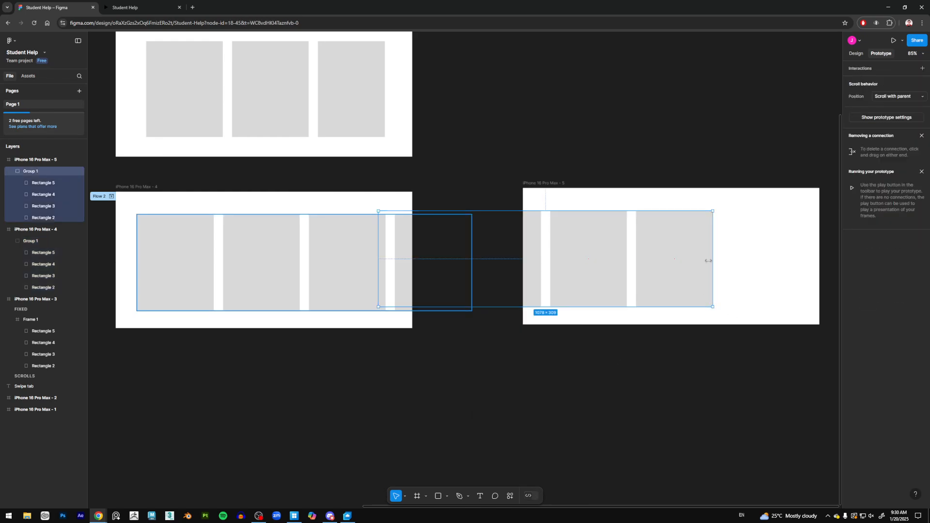
drag(712, 259, 398, 320)
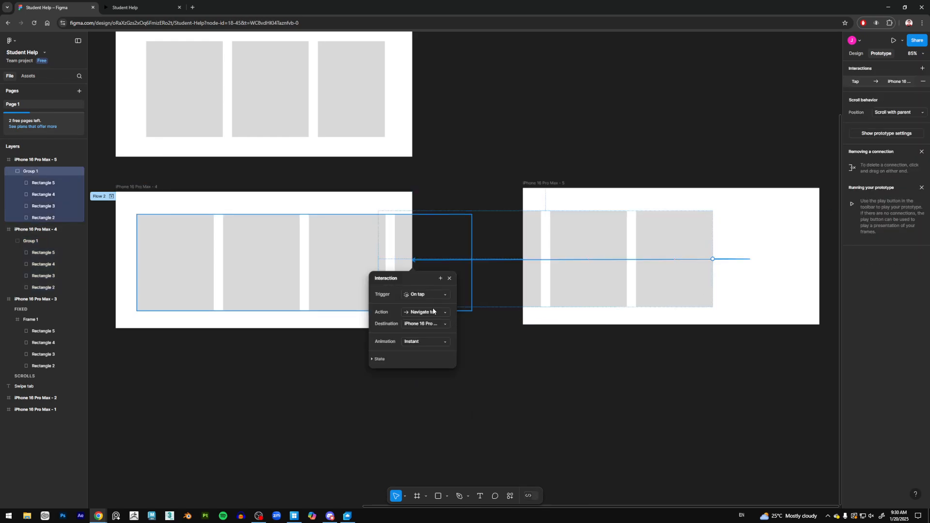
click(420, 294)
click(423, 307)
click(292, 205)
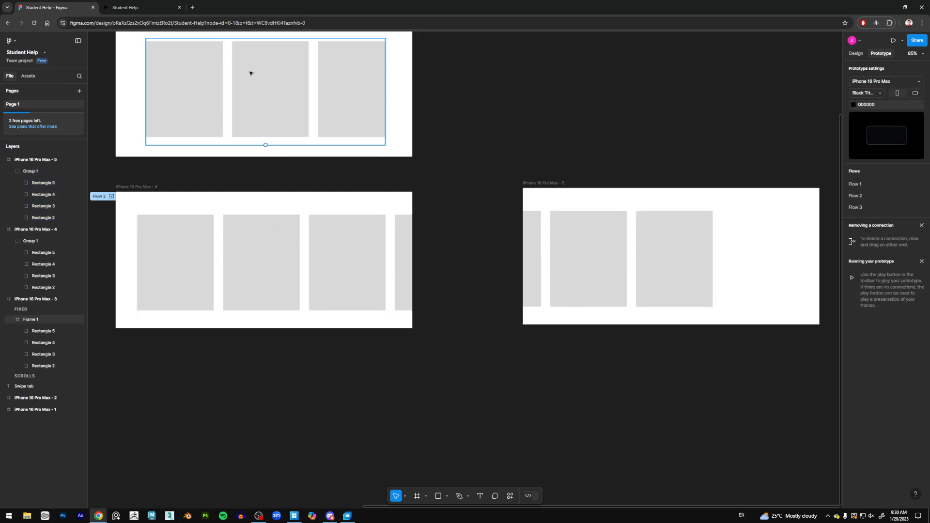
Step: Open the prototype preview, choose Flow 2, and swipe the card row back and forth to test it
click(127, 8)
click(17, 83)
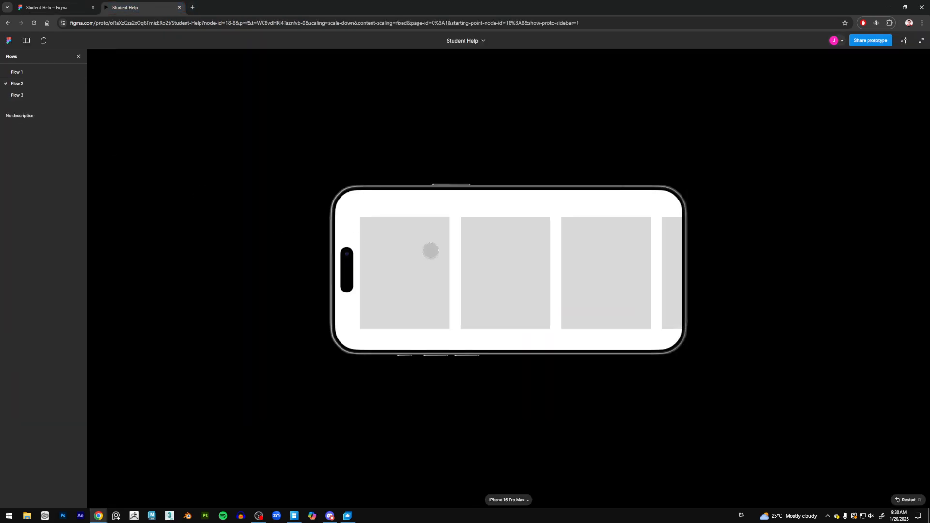
drag(519, 276, 422, 279)
mouse_move(481, 278)
mouse_down()
mouse_move(605, 278)
mouse_move(472, 278)
mouse_up()
drag(481, 279, 585, 283)
drag(572, 284, 477, 287)
drag(484, 287, 436, 276)
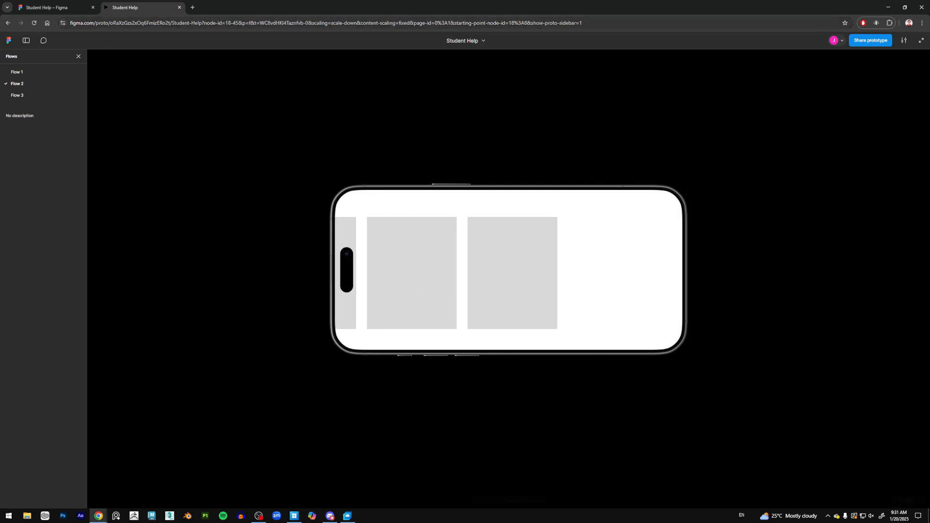
Step: Return to the design file and view the design properties of iPhone 16 Pro Max - 4
click(47, 8)
drag(241, 249, 295, 247)
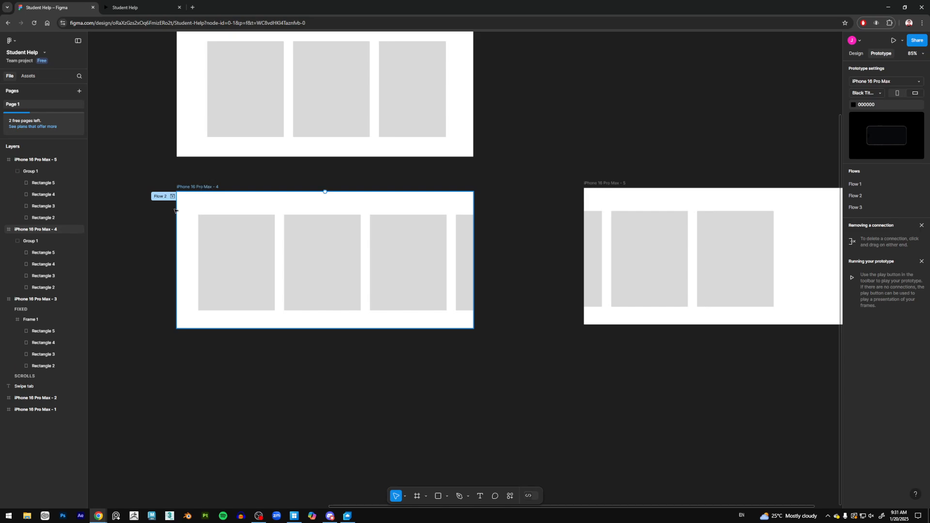
click(197, 193)
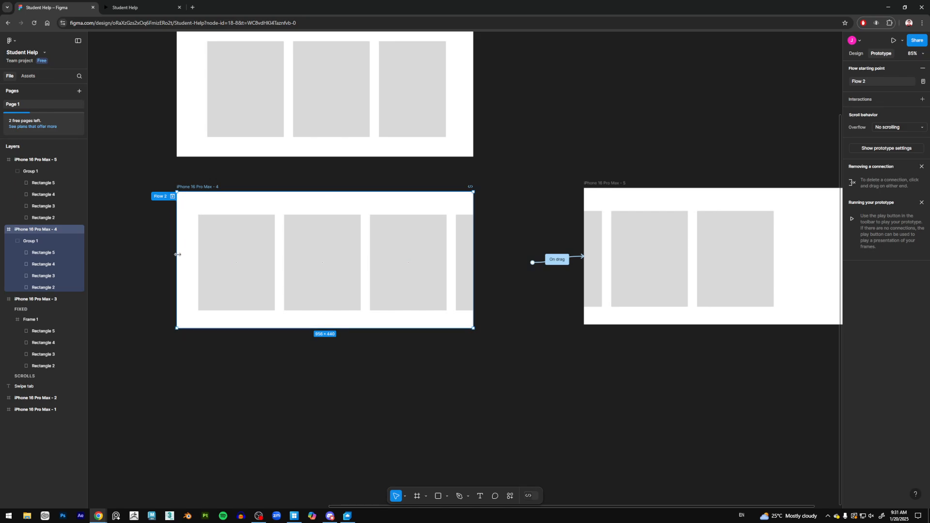
click(857, 54)
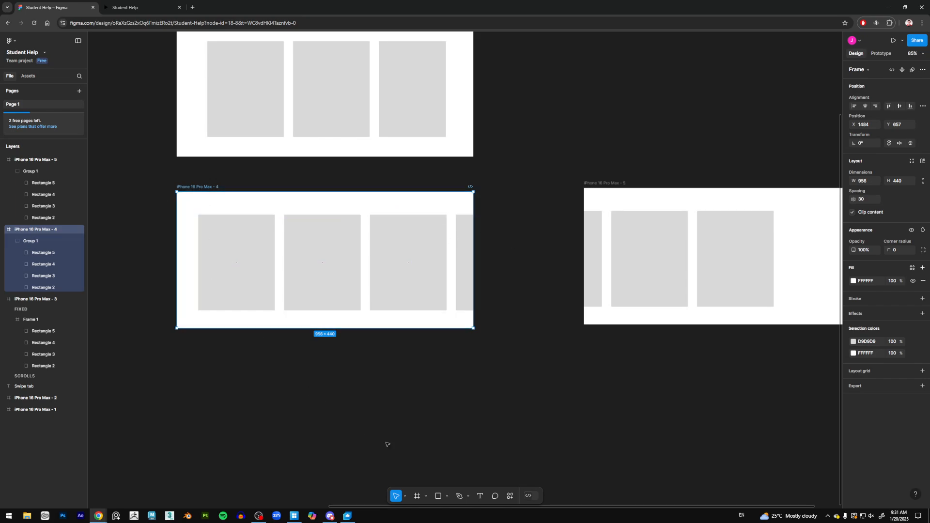
click(417, 496)
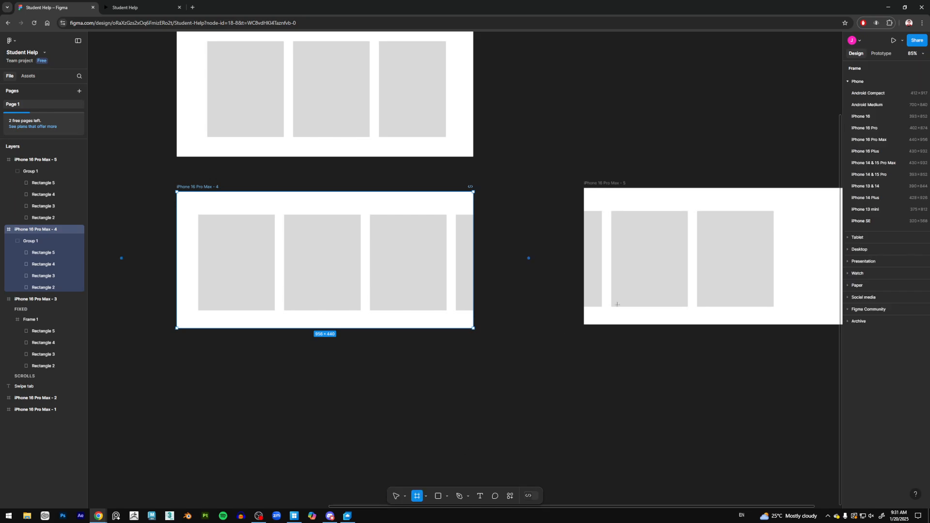
click(890, 163)
key(ctrl+z)
Step: Add an iPhone 16 Pro Max frame, set it to 956 wide by 440 high, and move it up
click(417, 496)
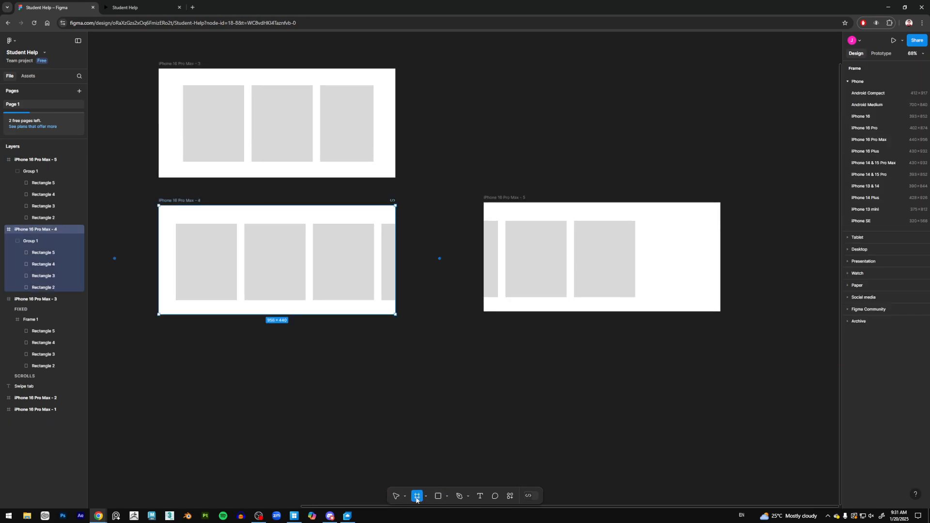
click(880, 140)
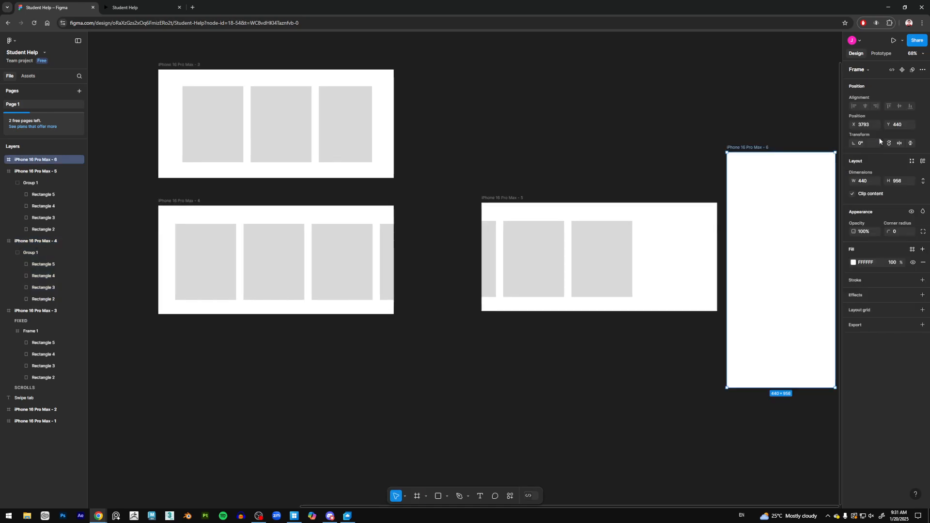
drag(681, 206, 459, 222)
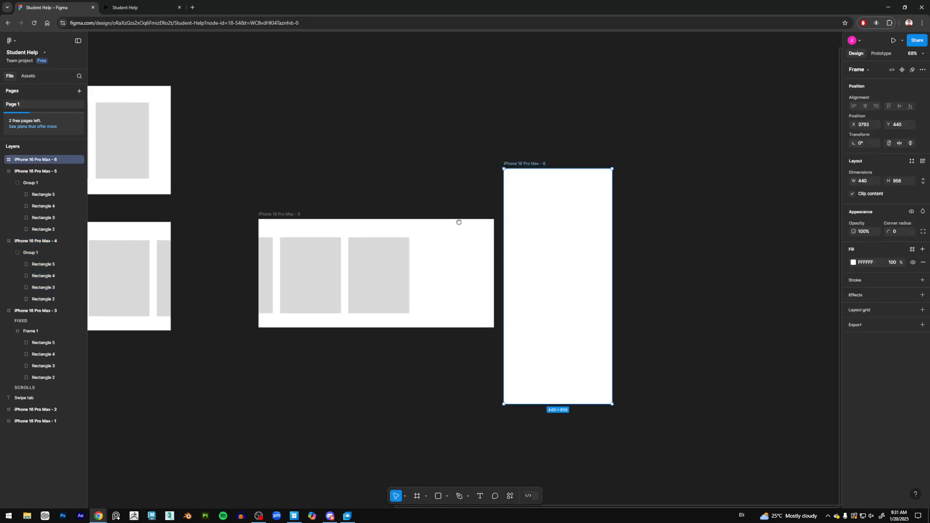
click(869, 182)
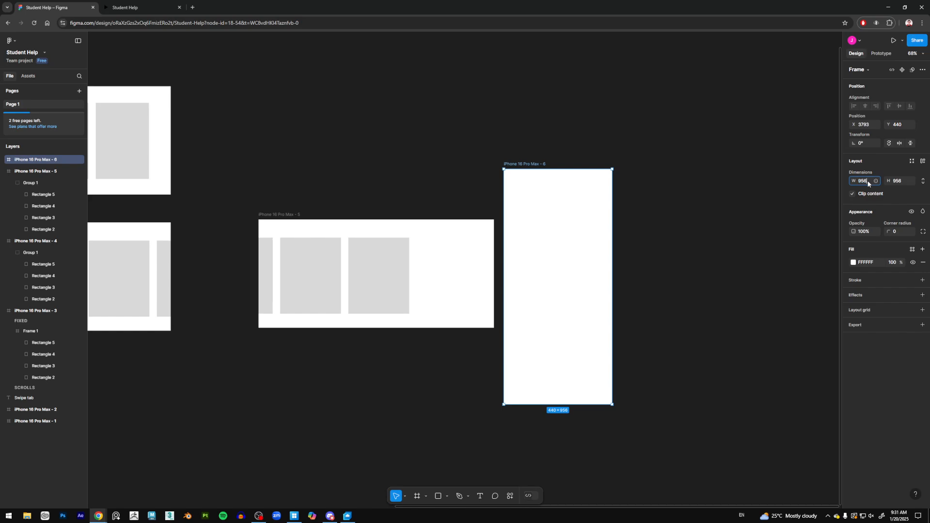
text(956)
click(899, 182)
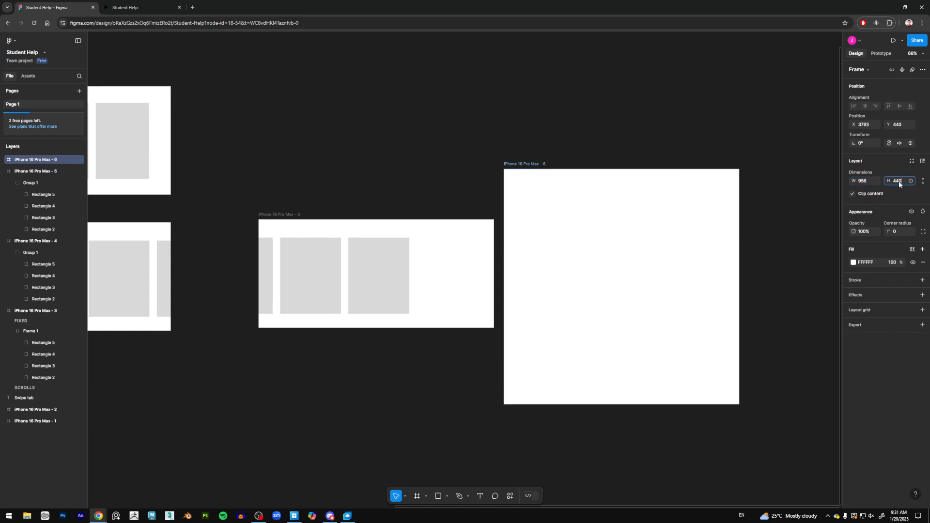
key(Return)
drag(532, 163, 480, 93)
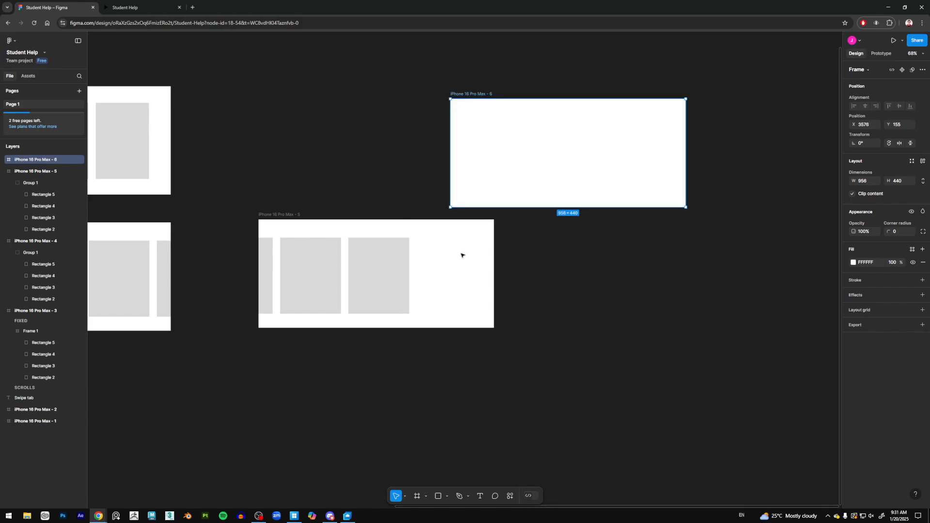
Step: Try to move iPhone 16 Pro Max - 4 inside iPhone 16 Pro Max - 6, then undo the move
scroll(461, 256, left, 5)
scroll(240, 309, up, 3)
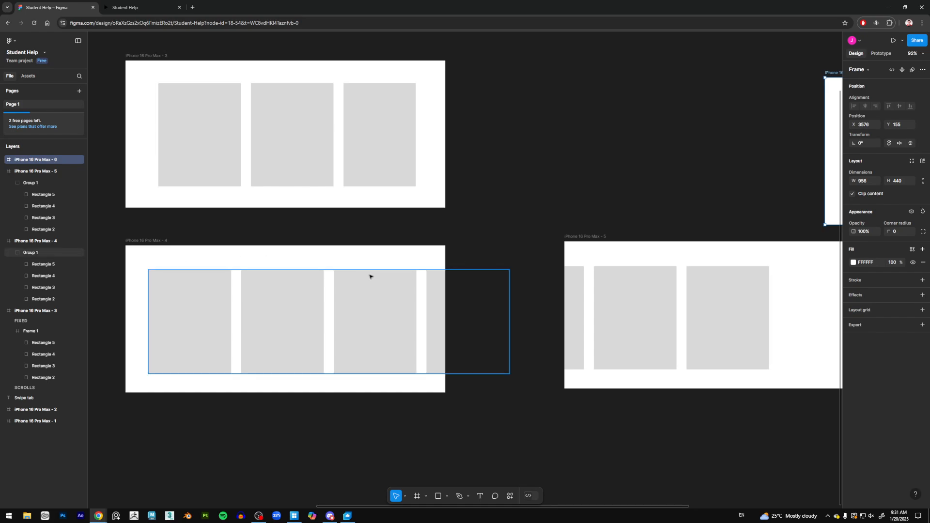
scroll(405, 307, down, 3)
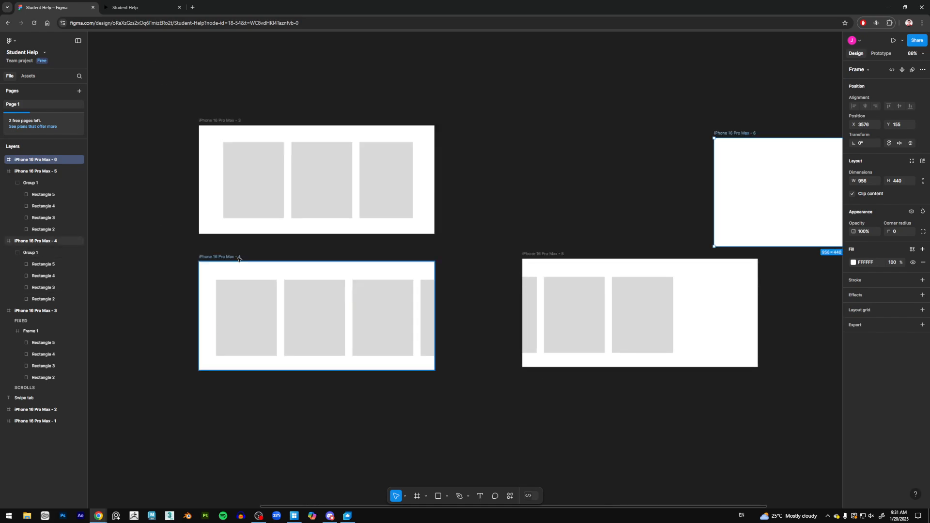
click(236, 258)
drag(245, 259, 745, 136)
drag(779, 174, 422, 181)
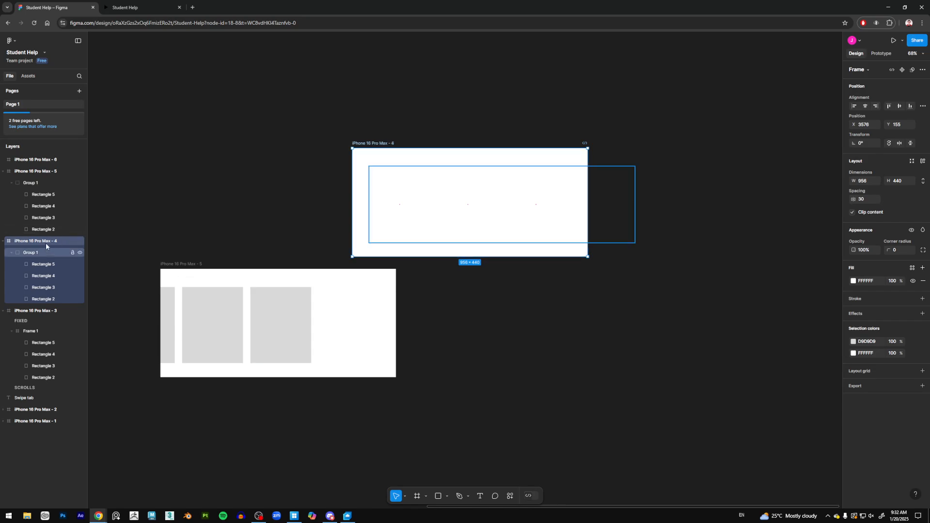
drag(46, 247, 51, 164)
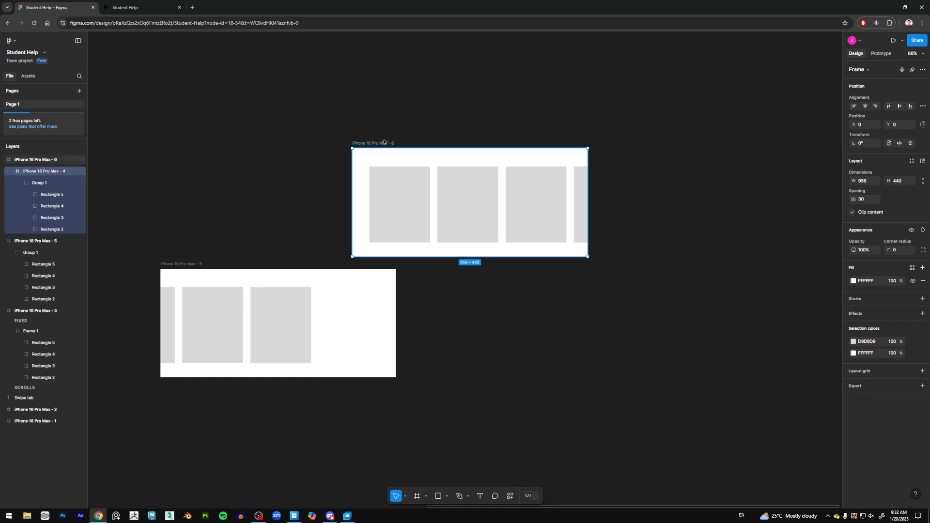
click(29, 159)
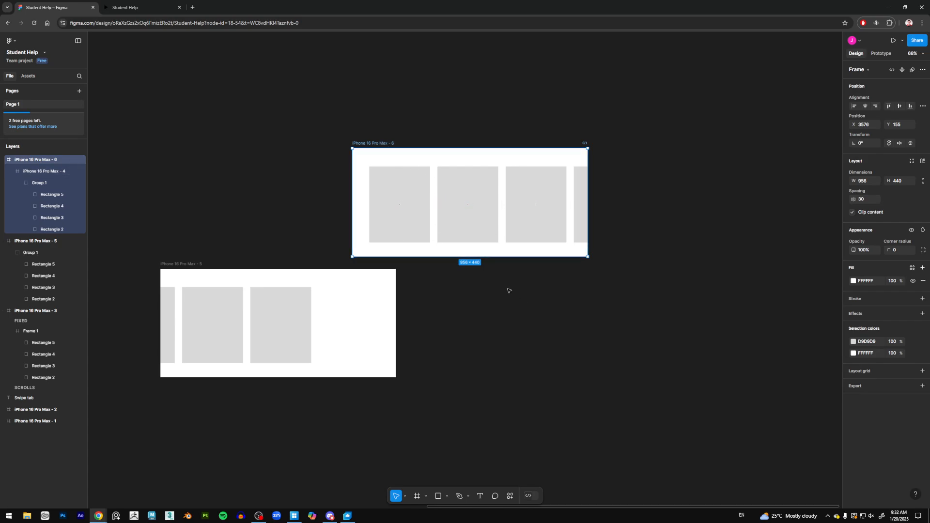
drag(508, 291, 616, 291)
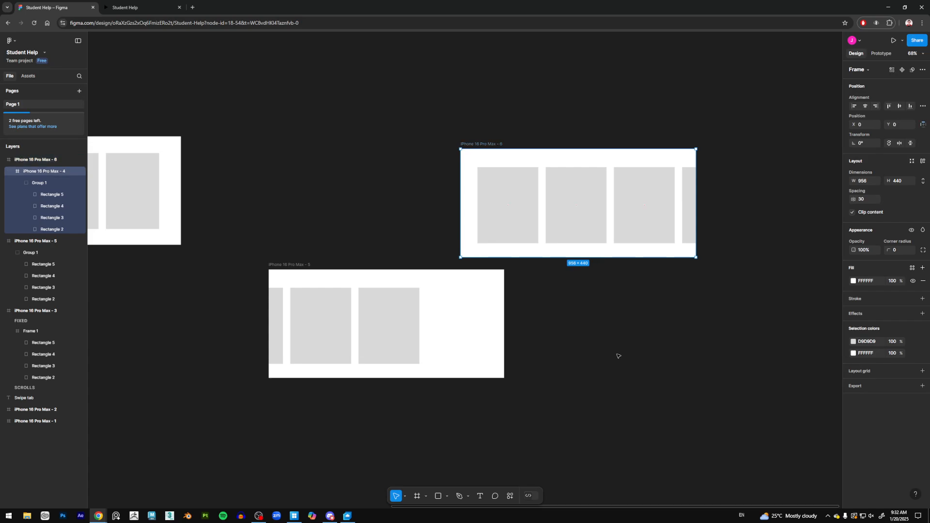
key(ctrl+z)
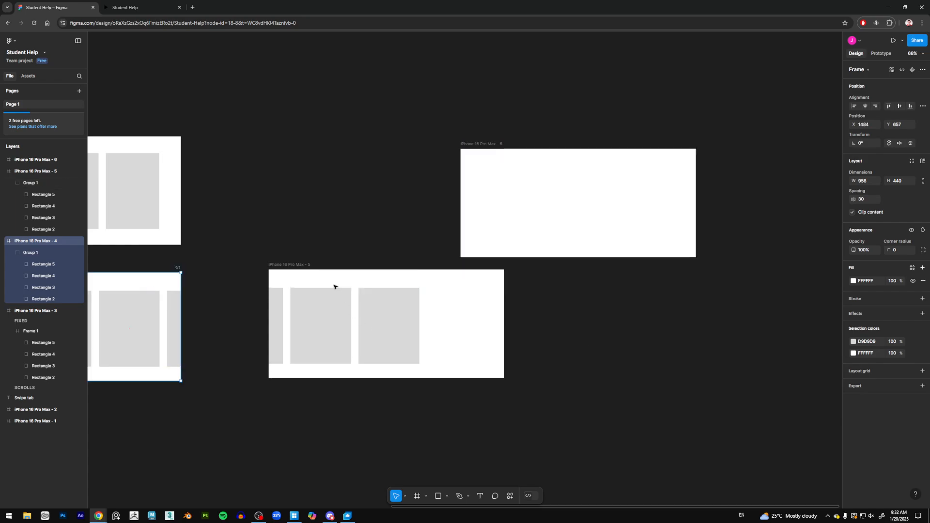
Step: Delete the empty iPhone 16 Pro Max - 6 frame
scroll(337, 287, left, 4)
scroll(336, 286, up, 2)
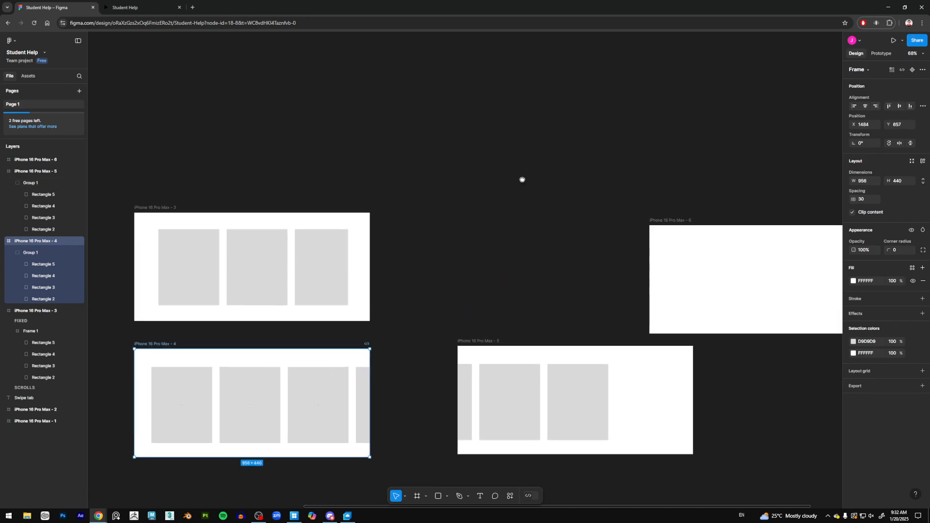
scroll(522, 180, up, 1)
scroll(584, 184, right, 1)
scroll(549, 181, down, 2)
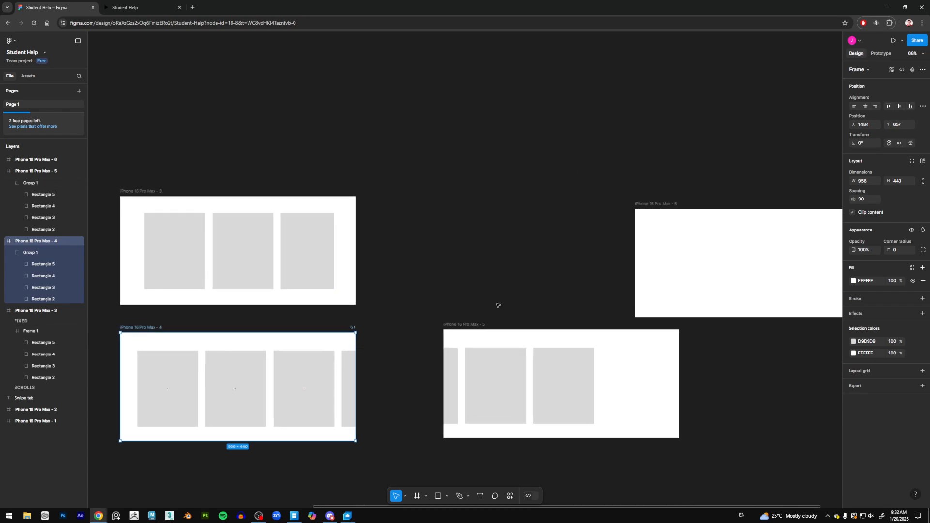
click(666, 205)
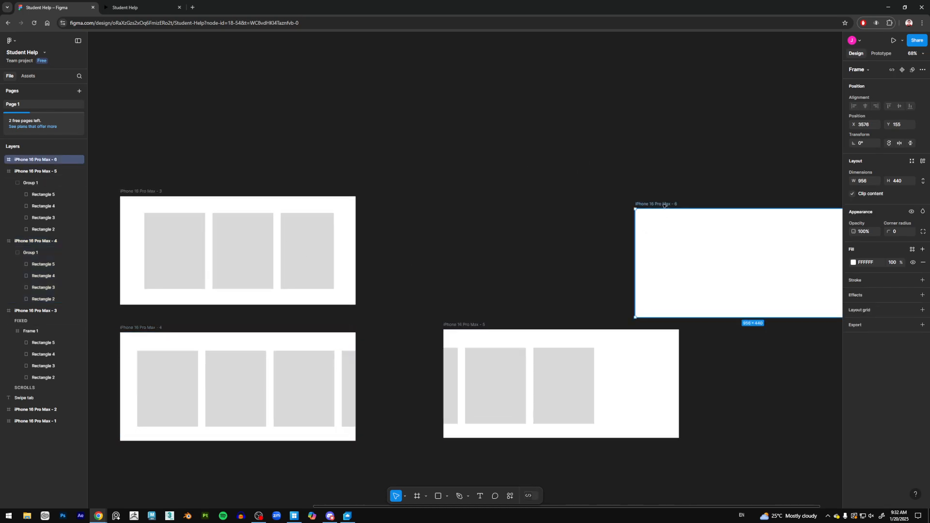
key(Delete)
scroll(543, 255, down, 2)
scroll(543, 254, left, 1)
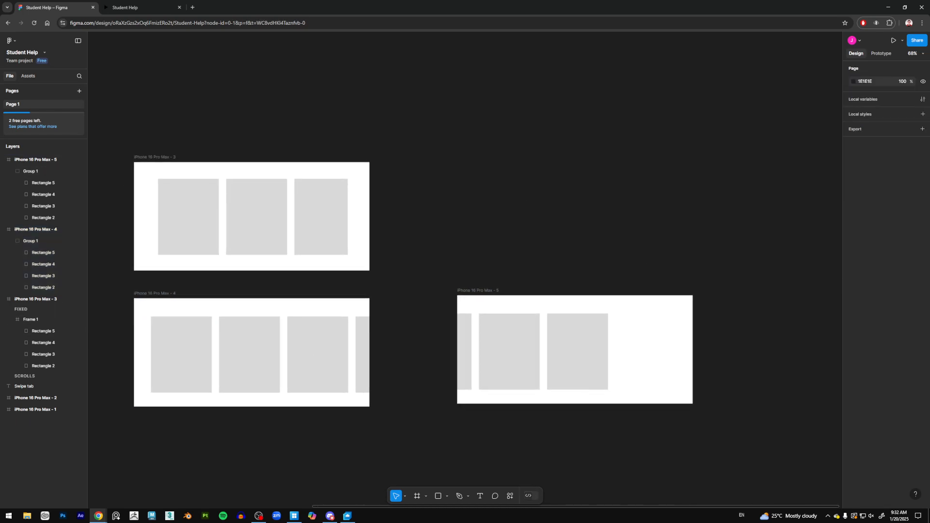